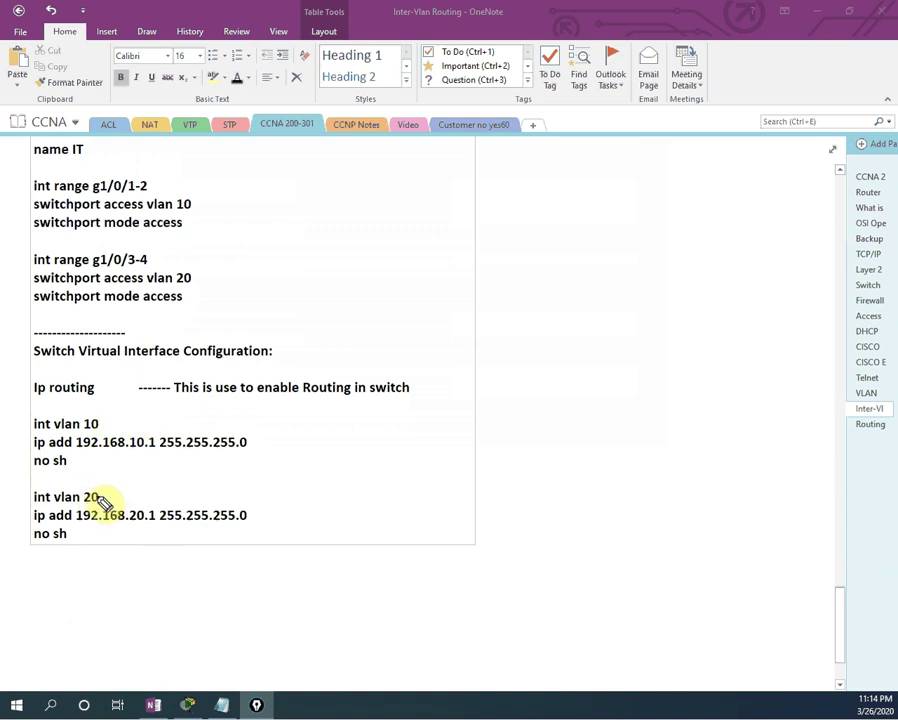
# Tick off the int vlan 20 gateway address and no sh lines, then scroll up to the SVI Configuration heading.
pyautogui.moveTo(105, 500); pyautogui.dragTo(138, 489)
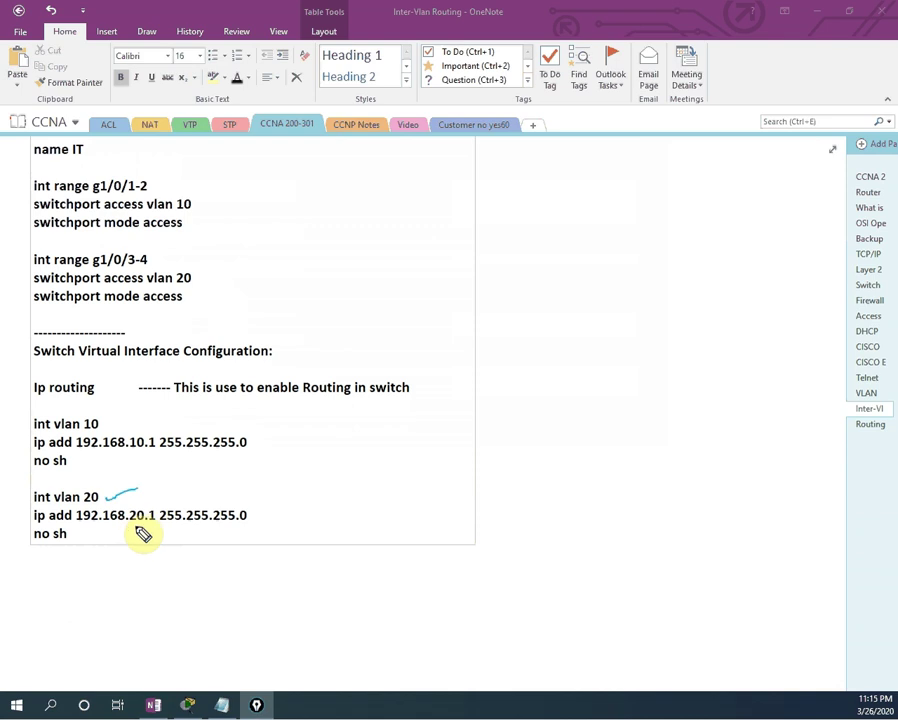
pyautogui.moveTo(260, 522); pyautogui.dragTo(300, 507)
pyautogui.moveTo(82, 540); pyautogui.dragTo(117, 527)
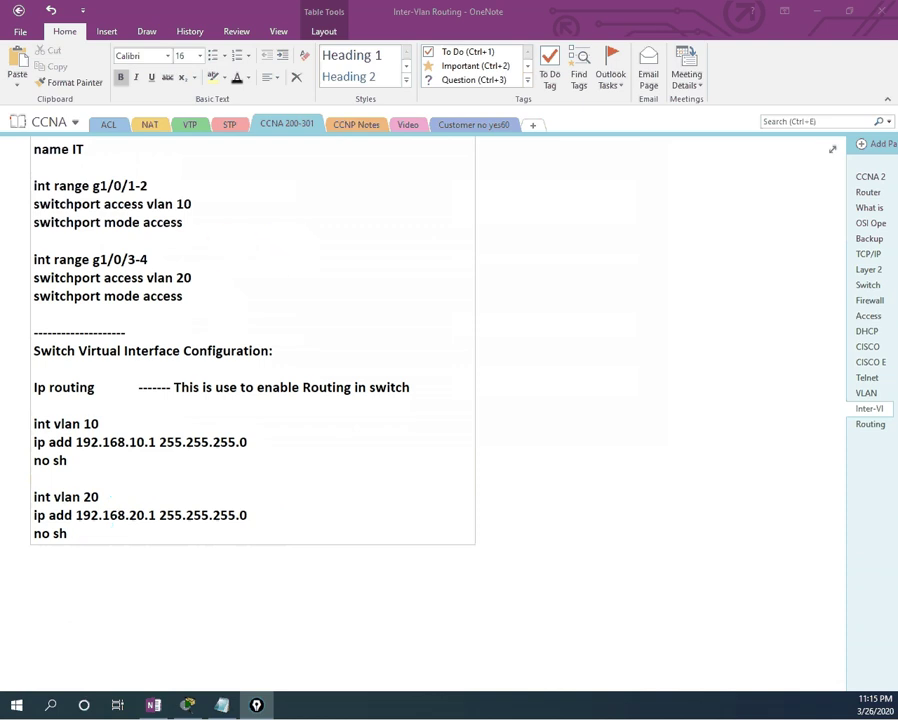
pyautogui.scroll(5, 180, 340)
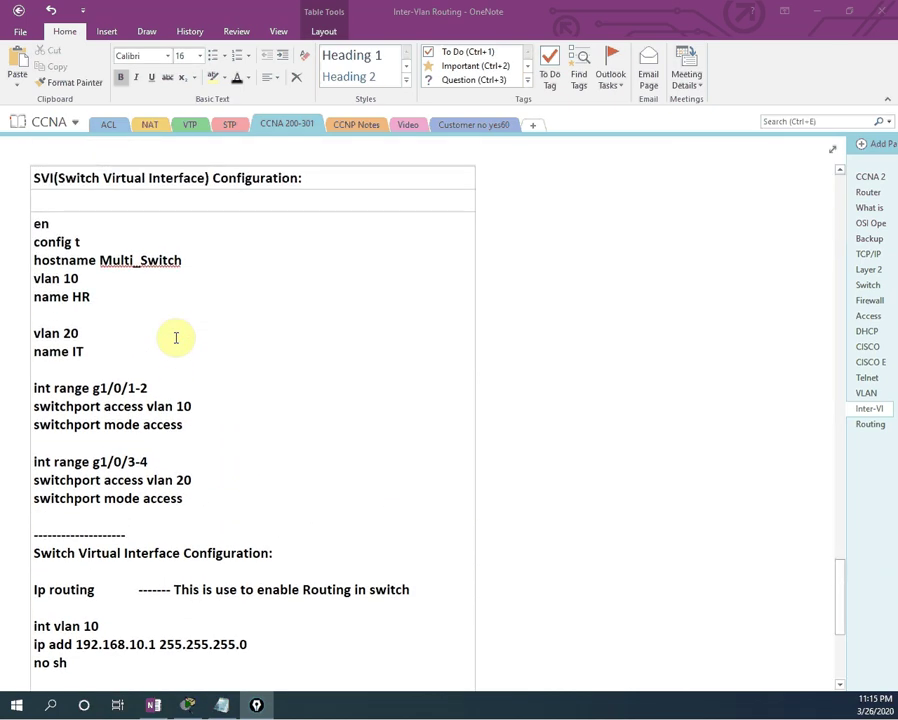
# Copy the switch commands from en through the IT access ports and bring Packet Tracer forward.
pyautogui.moveTo(36, 223); pyautogui.dragTo(185, 499)
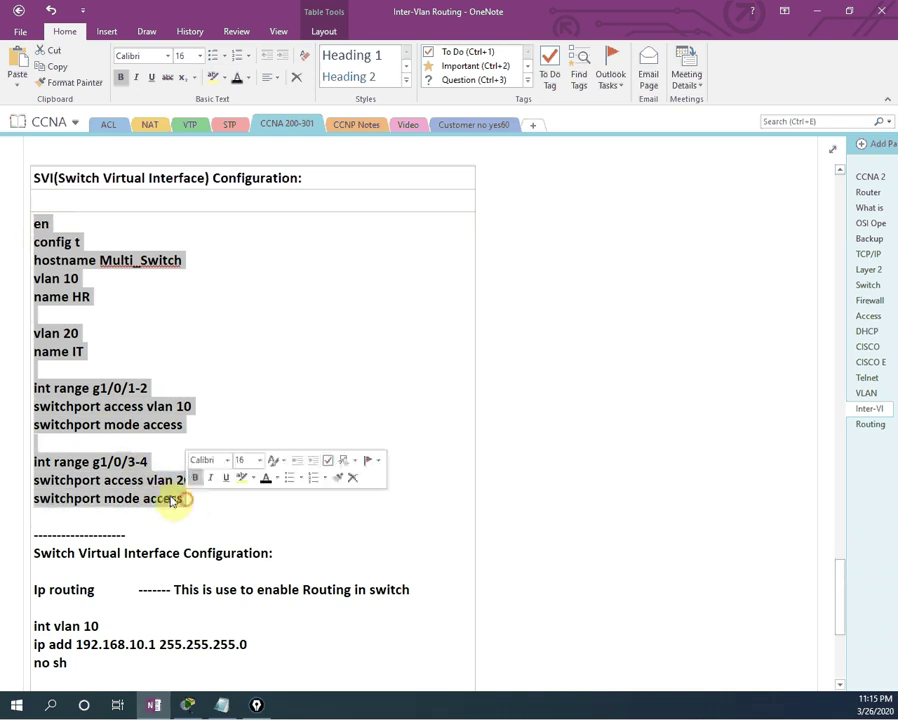
pyautogui.rightClick(97, 410)
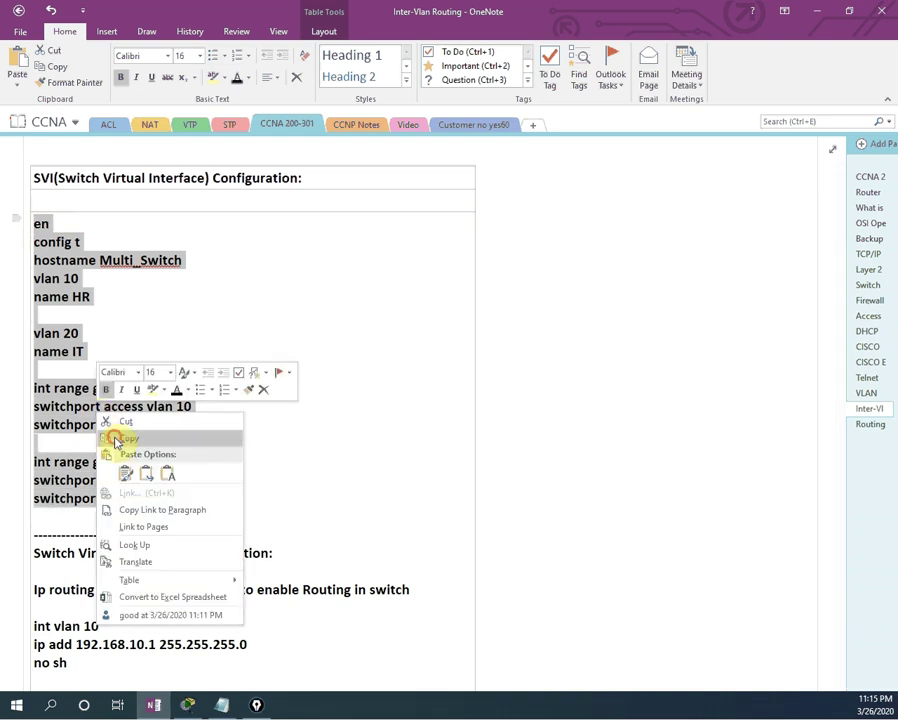
pyautogui.click(117, 441)
pyautogui.click(189, 705)
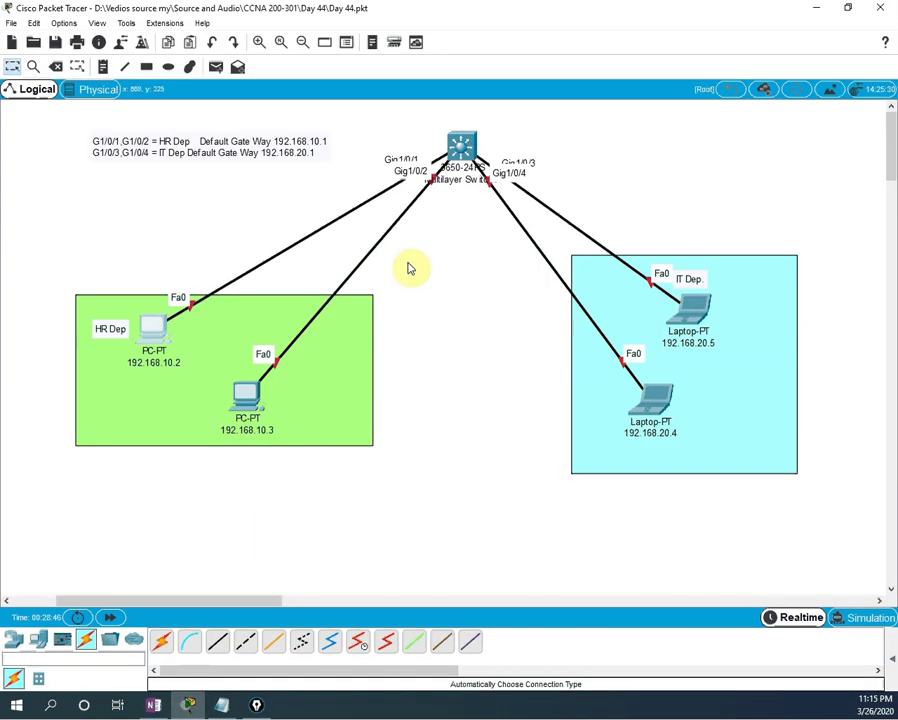
# After the powered-off CLI error, install two AC-POWER-SUPPLY modules in Multilayer Switch0's empty slots.
pyautogui.click(466, 152)
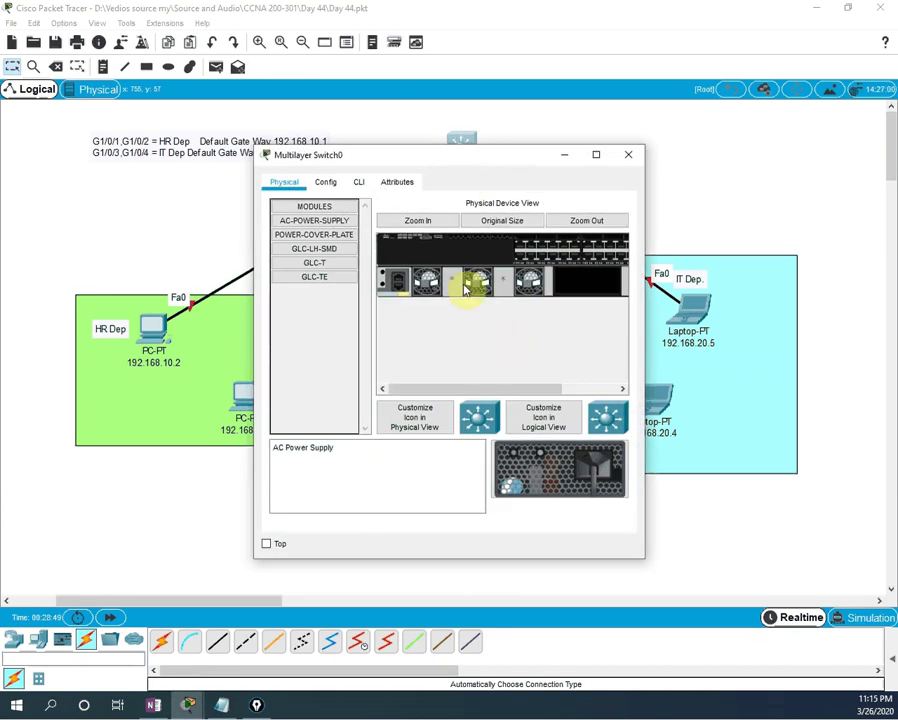
pyautogui.click(359, 182)
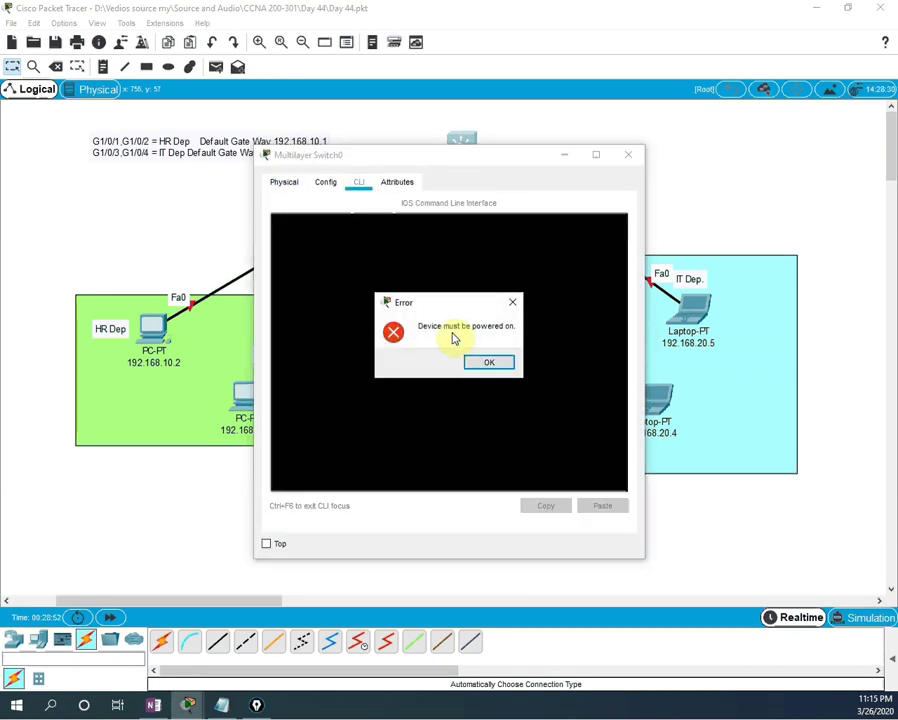
pyautogui.click(502, 363)
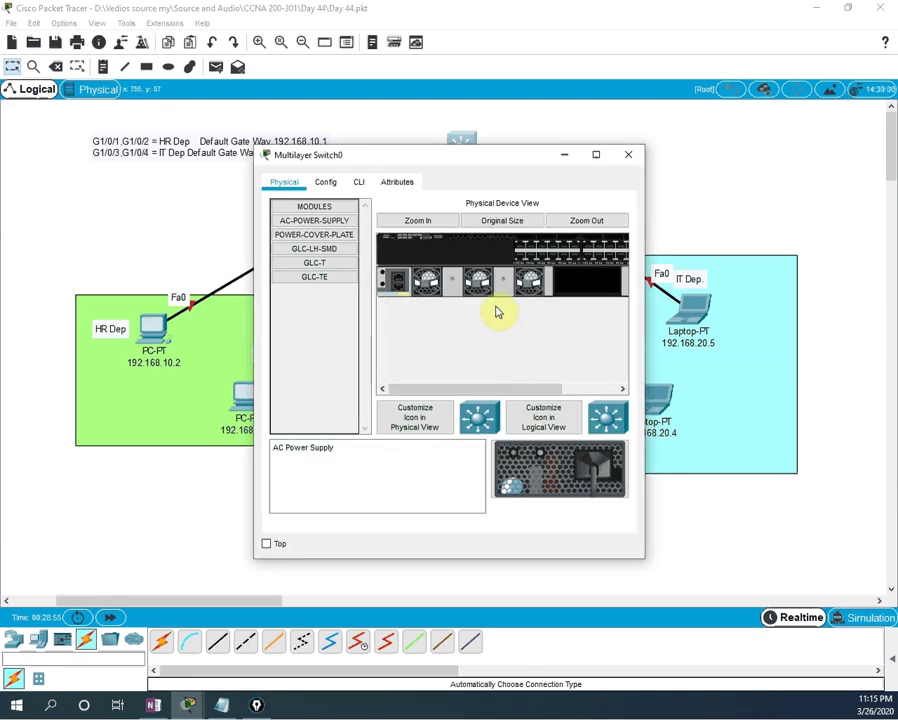
pyautogui.click(594, 155)
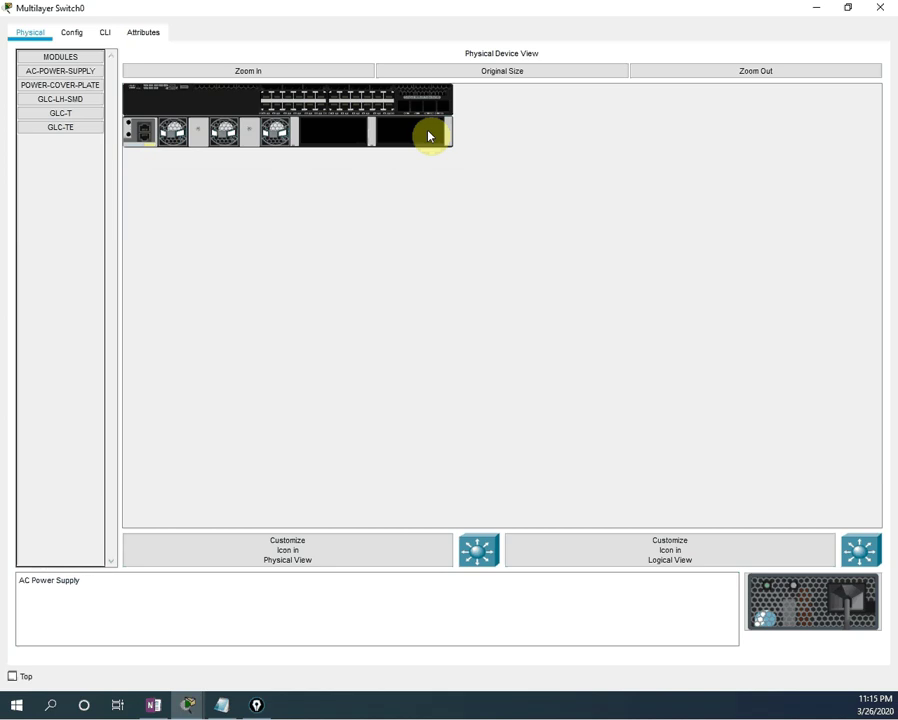
pyautogui.moveTo(62, 75); pyautogui.dragTo(420, 135)
pyautogui.moveTo(48, 72); pyautogui.dragTo(340, 140)
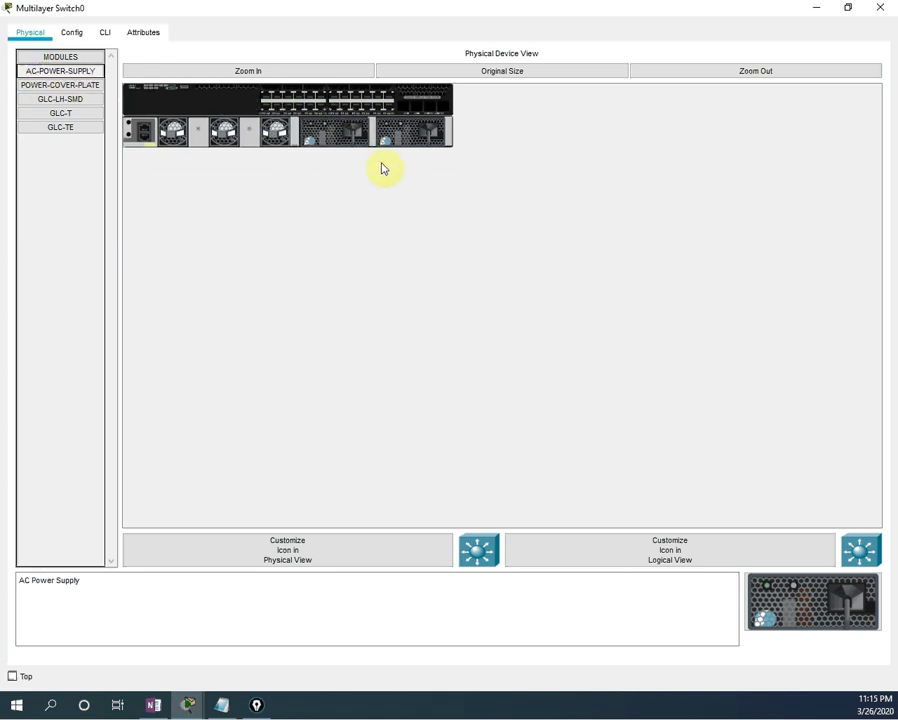
pyautogui.click(106, 34)
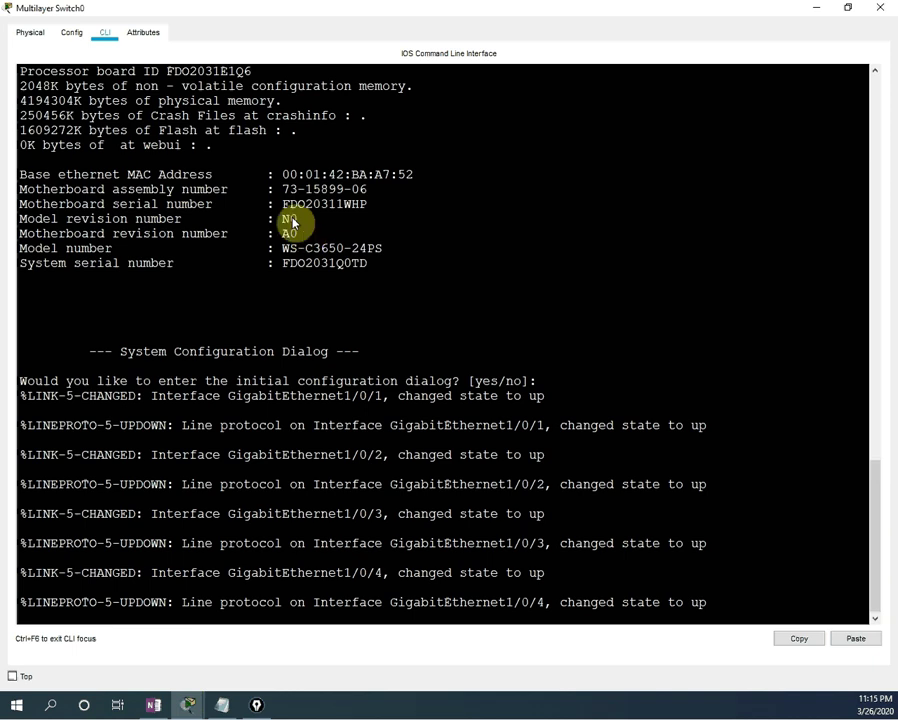
# Decline the initial configuration dialog and paste the copied switch commands into the CLI.
pyautogui.press('Return')
pyautogui.press('Return')
pyautogui.press('Return')
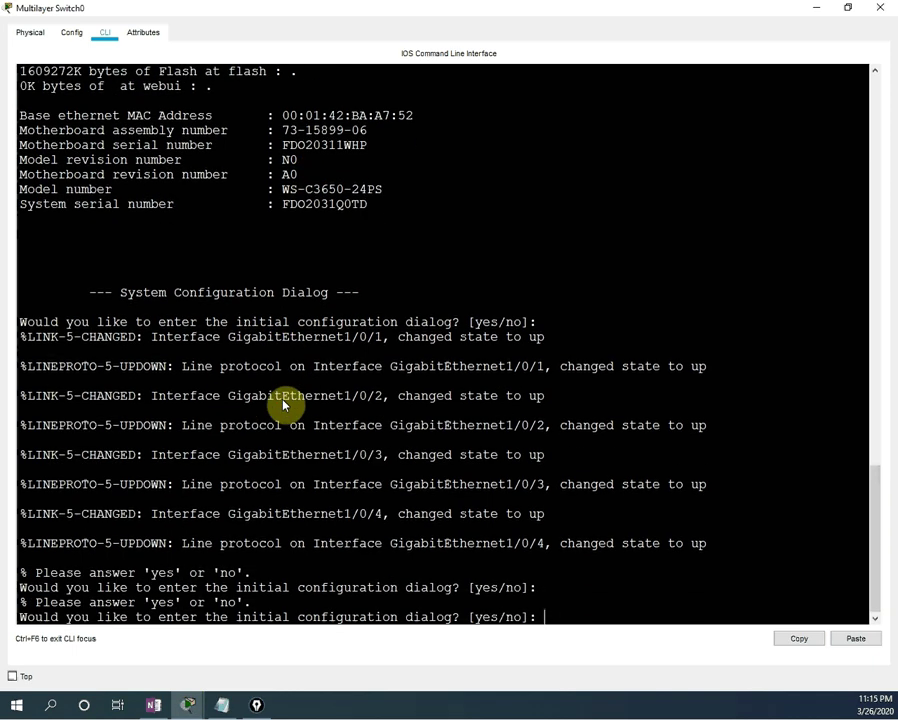
pyautogui.write('n')
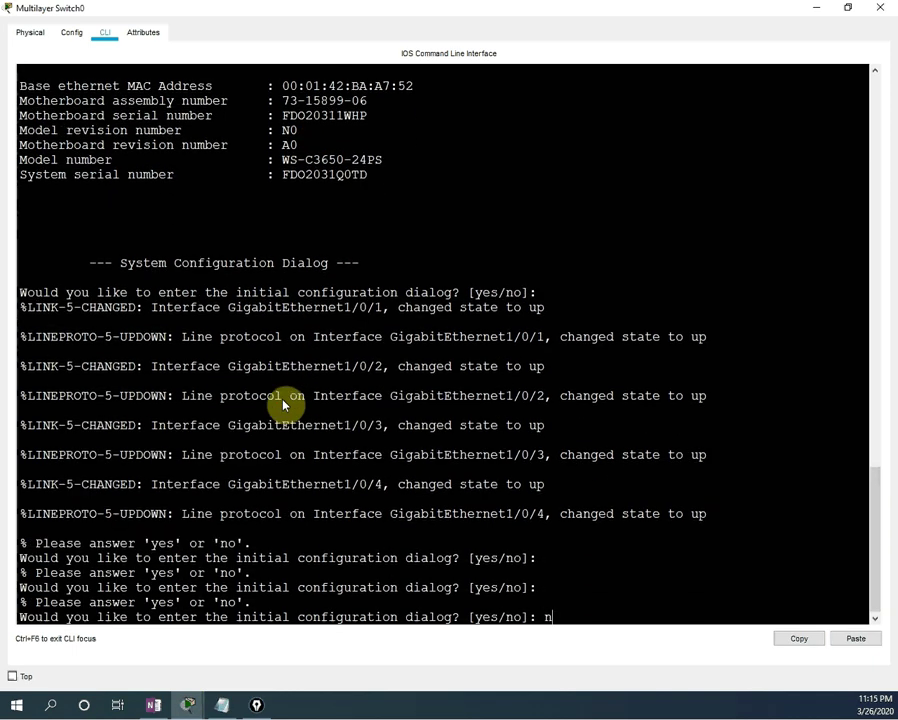
pyautogui.write('o')
pyautogui.press('Return')
pyautogui.press('Return')
pyautogui.press('Return')
pyautogui.press('Return')
pyautogui.press('Return')
pyautogui.press('Return')
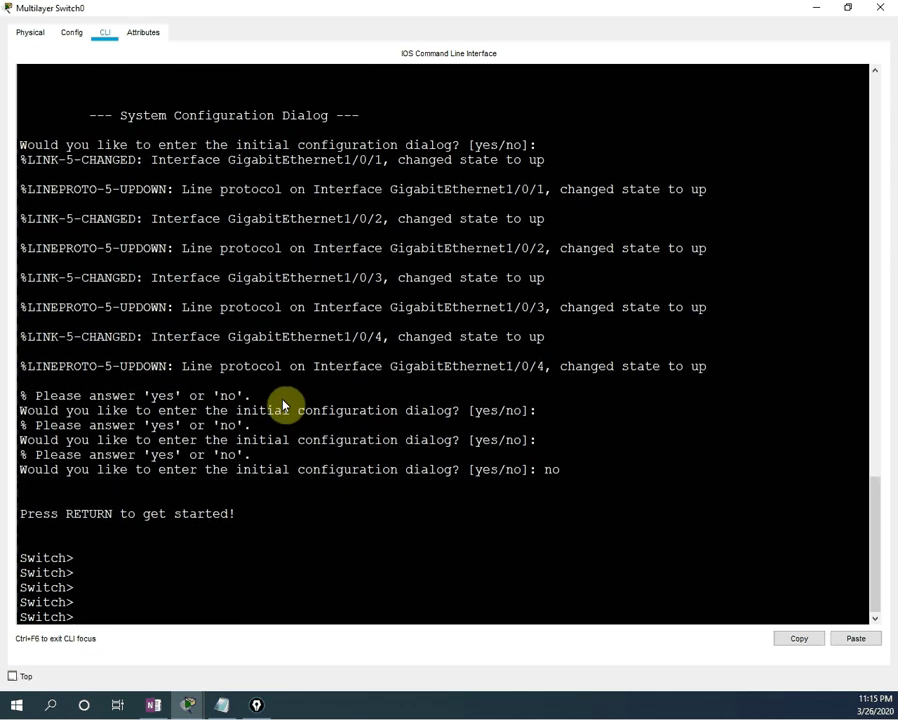
pyautogui.rightClick(197, 543)
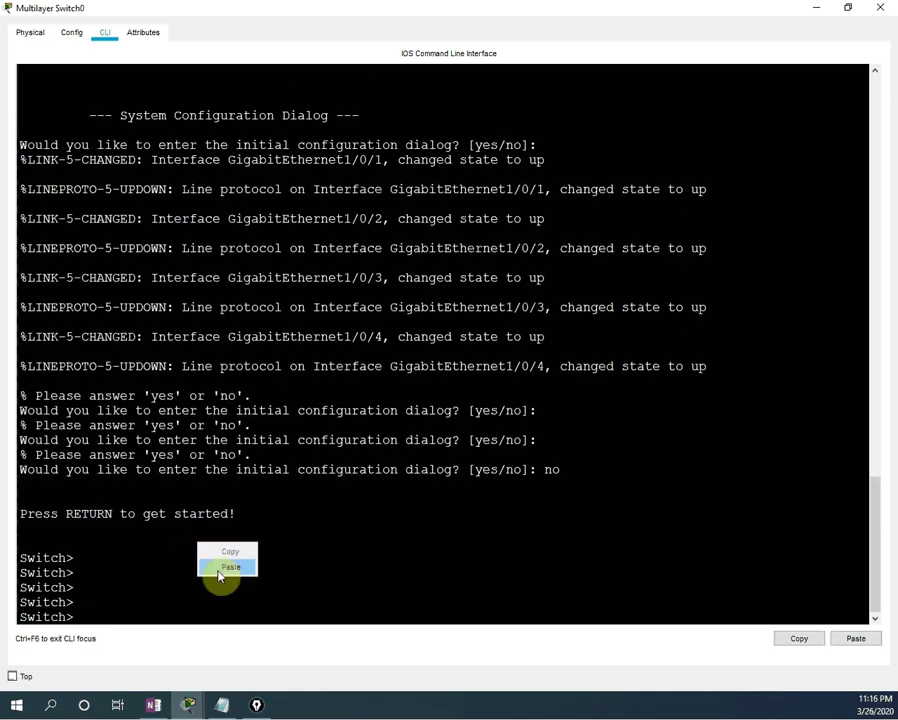
pyautogui.click(222, 570)
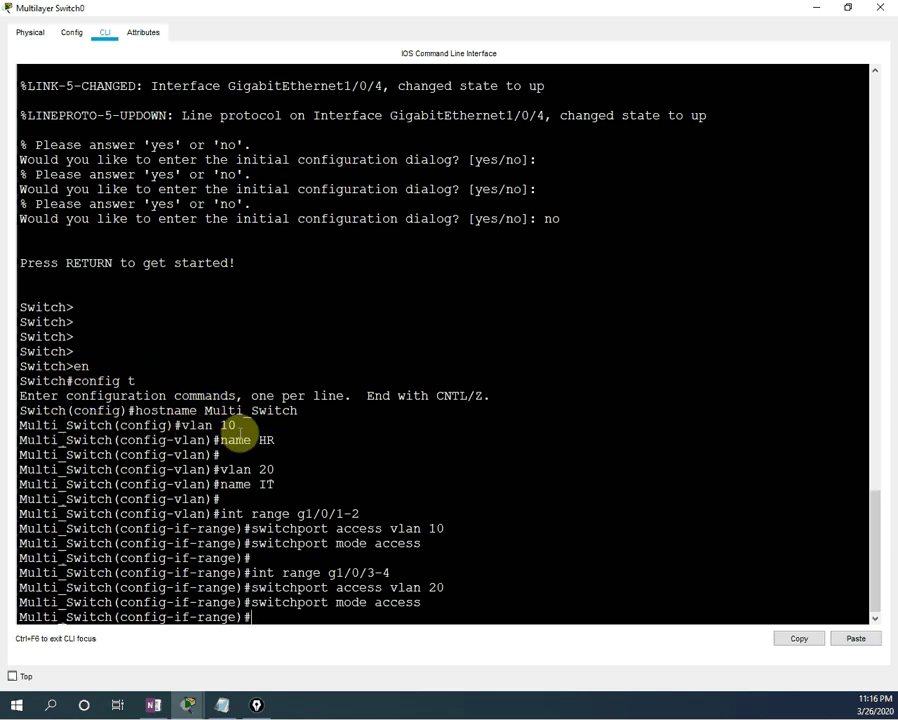
# Highlight the pasted vlan 10 HR, vlan 20 IT, and port range commands.
pyautogui.moveTo(240, 430); pyautogui.dragTo(182, 425)
pyautogui.moveTo(284, 442); pyautogui.dragTo(219, 447)
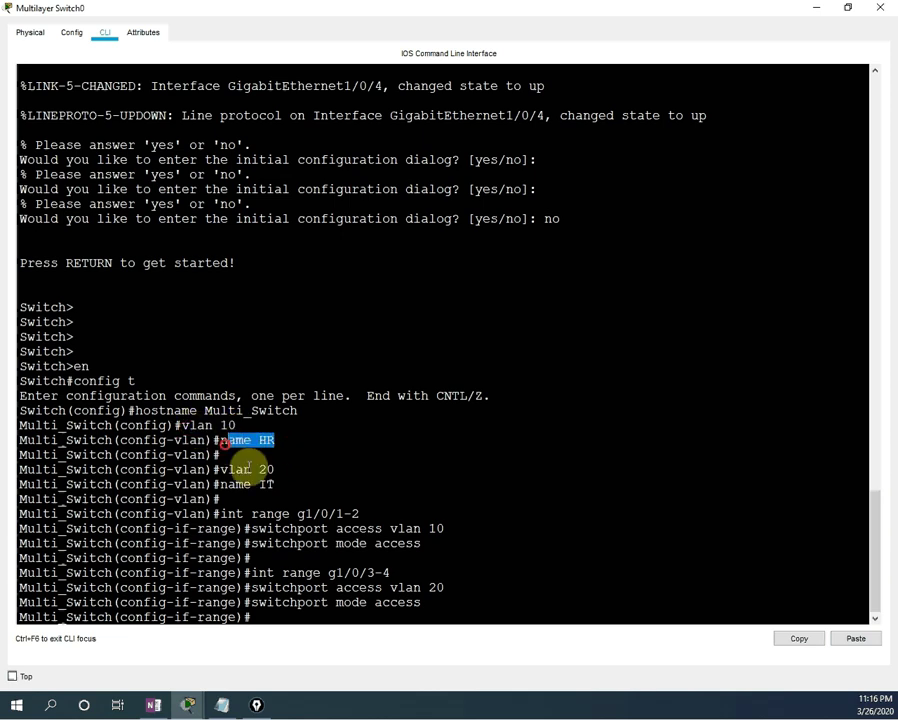
pyautogui.moveTo(274, 469); pyautogui.dragTo(222, 470)
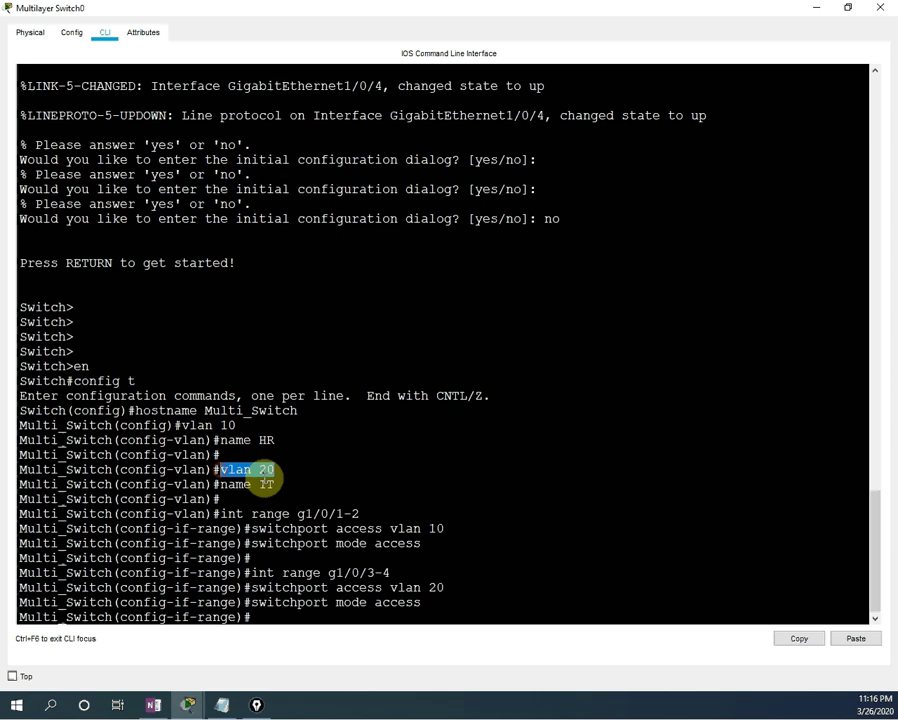
pyautogui.moveTo(282, 484); pyautogui.dragTo(376, 516)
pyautogui.moveTo(444, 544); pyautogui.dragTo(228, 514)
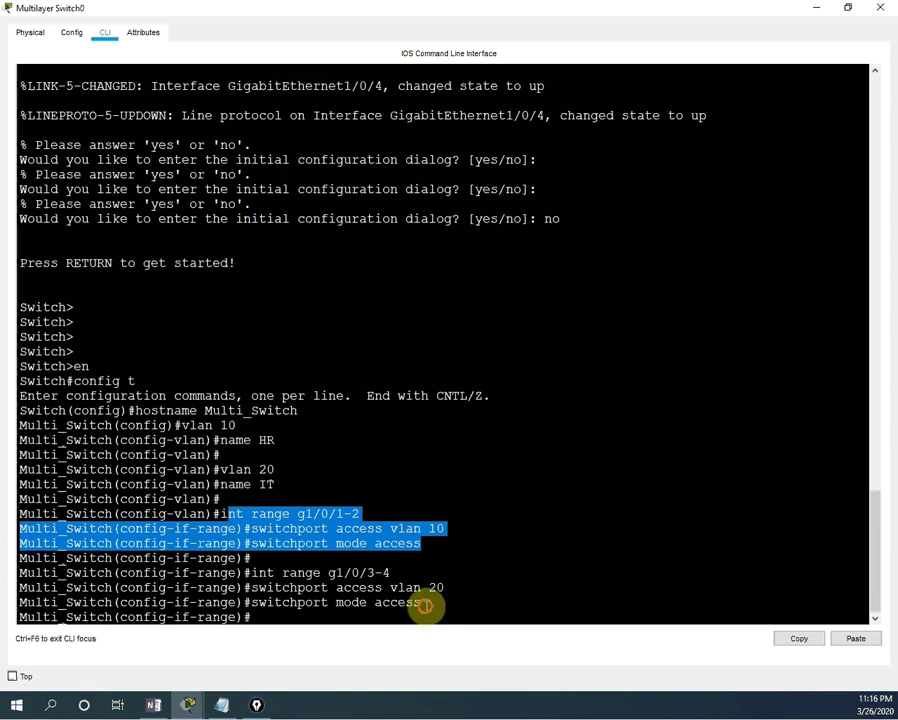
pyautogui.moveTo(421, 603); pyautogui.dragTo(266, 572)
pyautogui.click(278, 605)
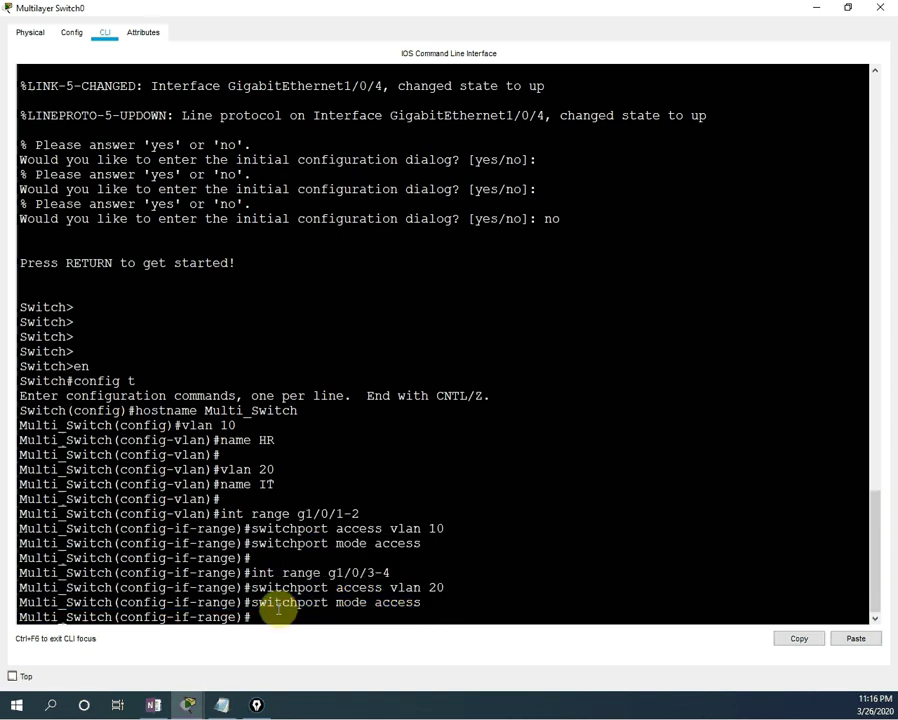
# Exit configuration mode with Ctrl+Z and run sh vlan br.
pyautogui.press('Return')
pyautogui.press('Return')
pyautogui.press('Return')
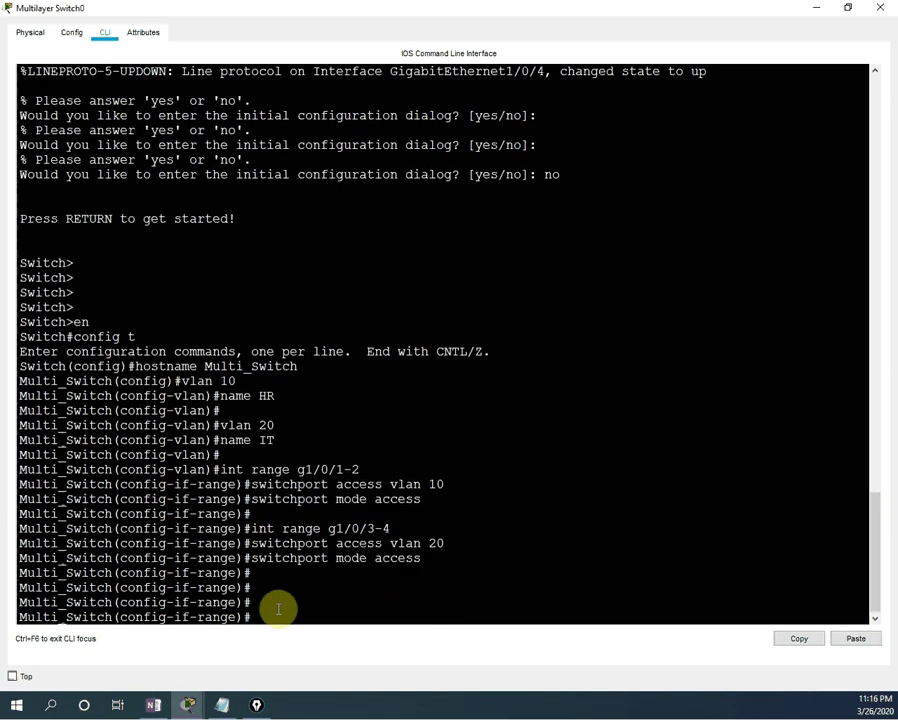
pyautogui.hotkey('ctrl', 'z')
pyautogui.press('Return')
pyautogui.press('Return')
pyautogui.press('Return')
pyautogui.press('Return')
pyautogui.press('Return')
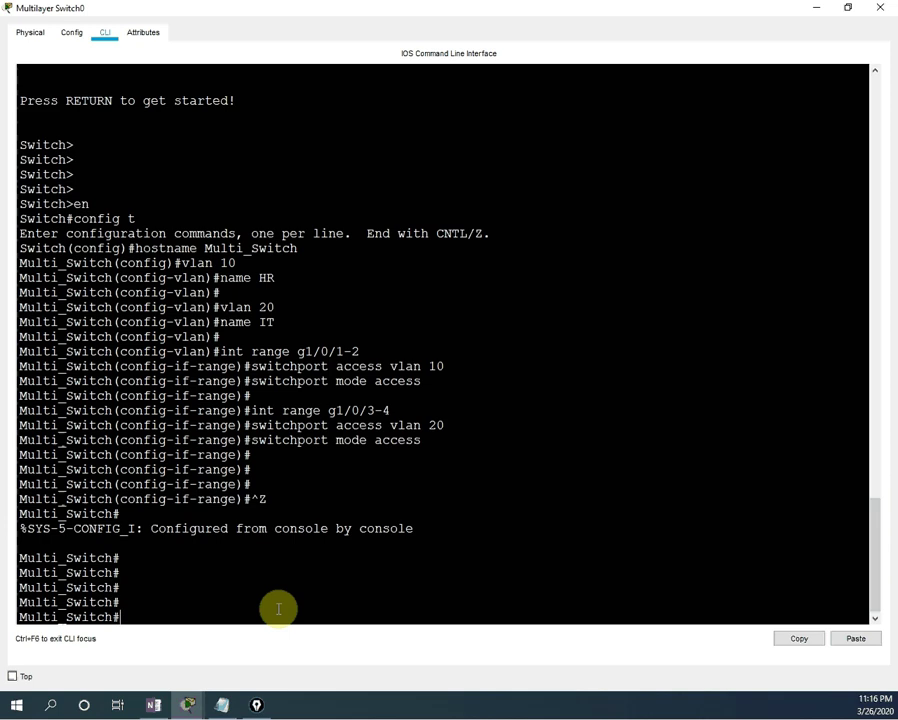
pyautogui.write('sh vlan br')
pyautogui.press('Return')
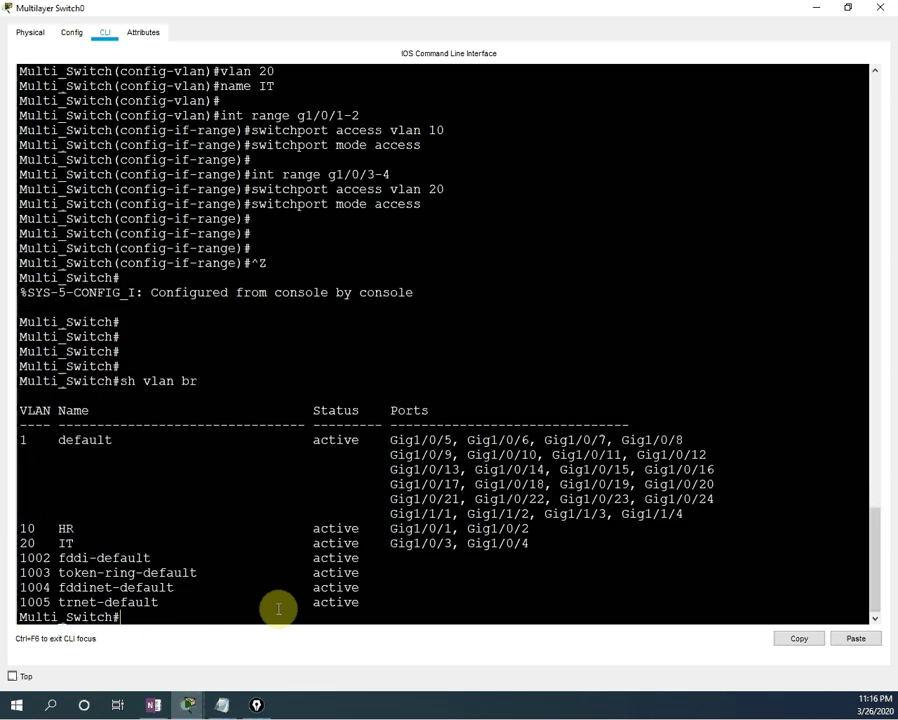
# Highlight the HR VLAN 10 and IT VLAN 20 rows, then set the switch window aside.
pyautogui.moveTo(22, 528); pyautogui.dragTo(556, 541)
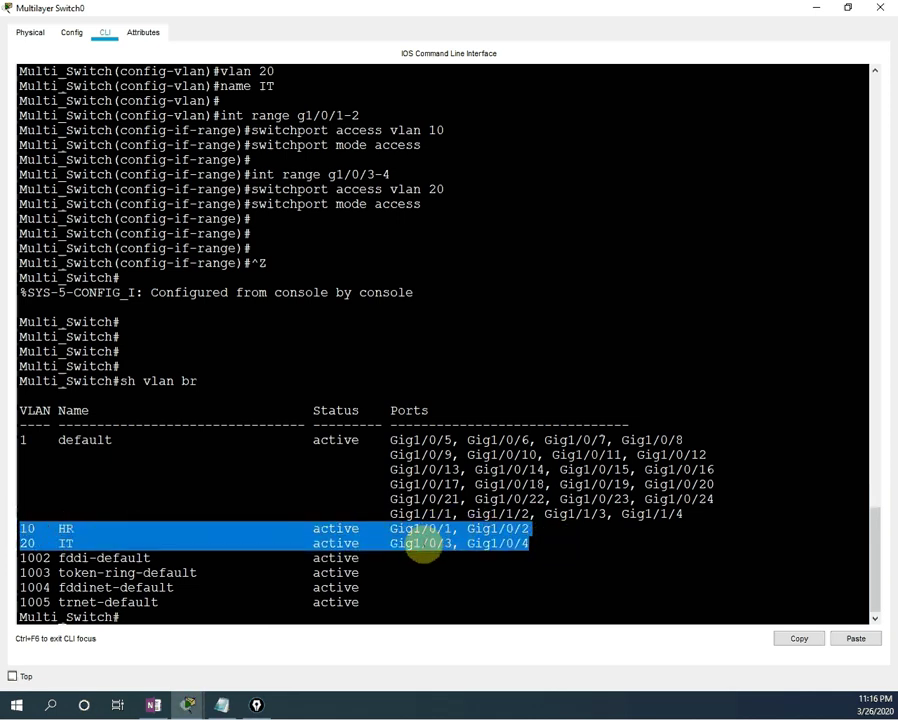
pyautogui.click(537, 542)
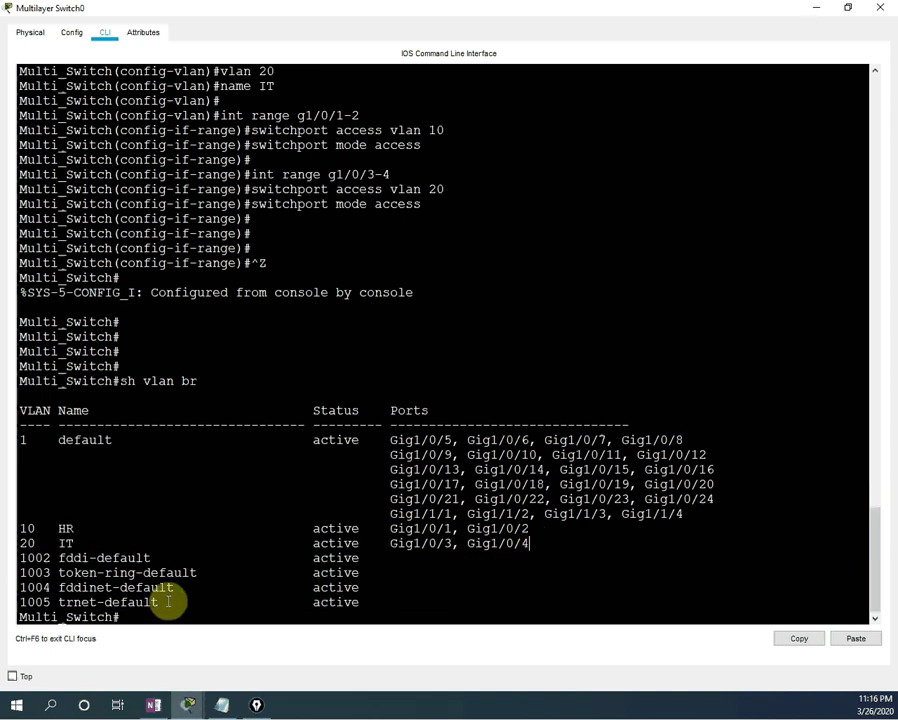
pyautogui.click(809, 10)
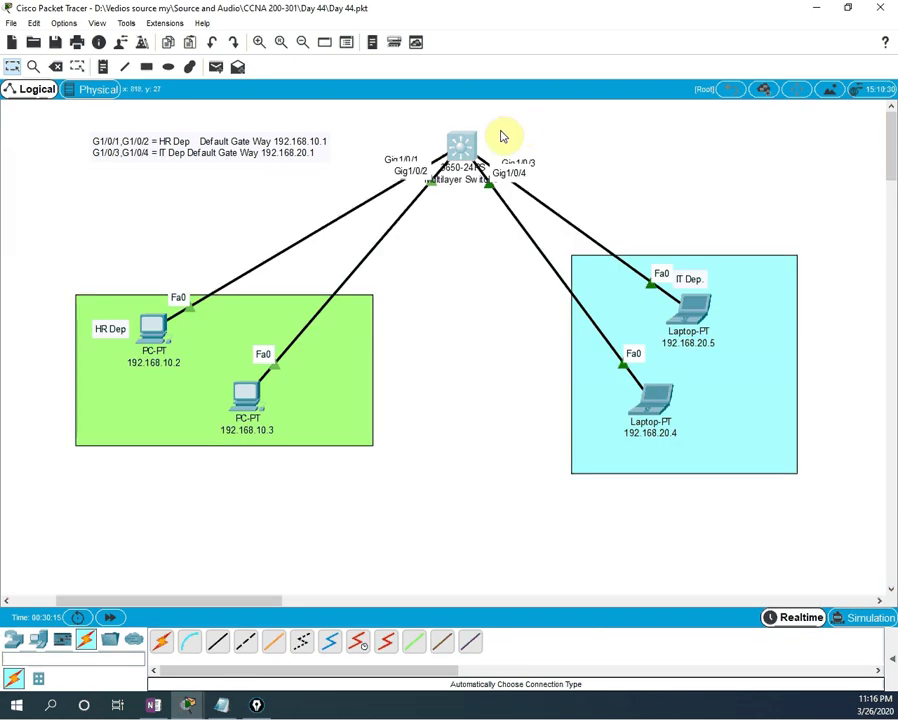
# Ping 192.168.20.4 from the HR PC 192.168.10.2 and watch it time out with 100% loss.
pyautogui.click(150, 344)
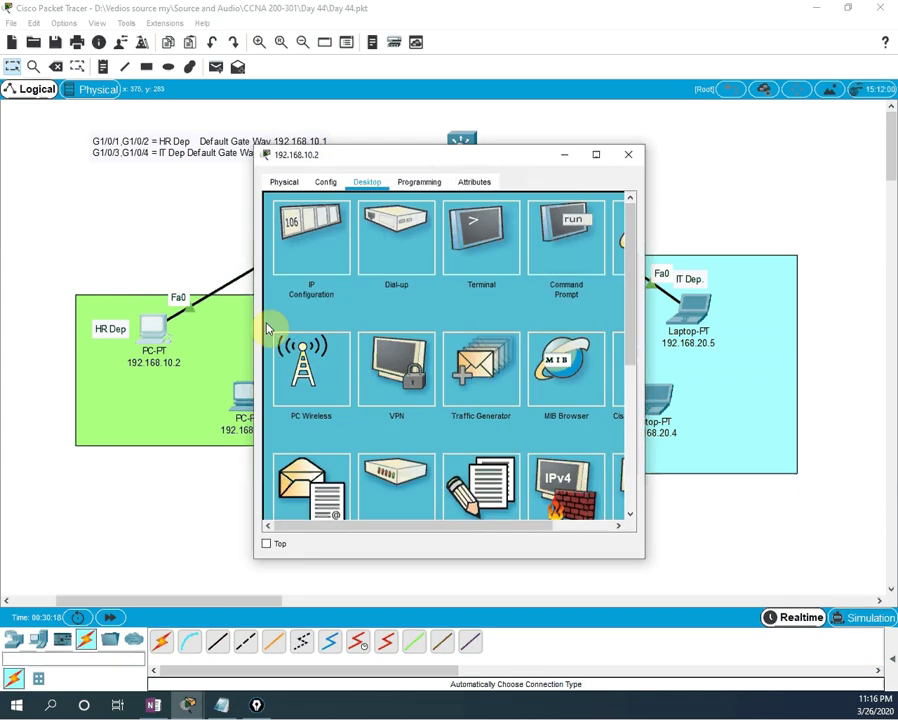
pyautogui.click(557, 248)
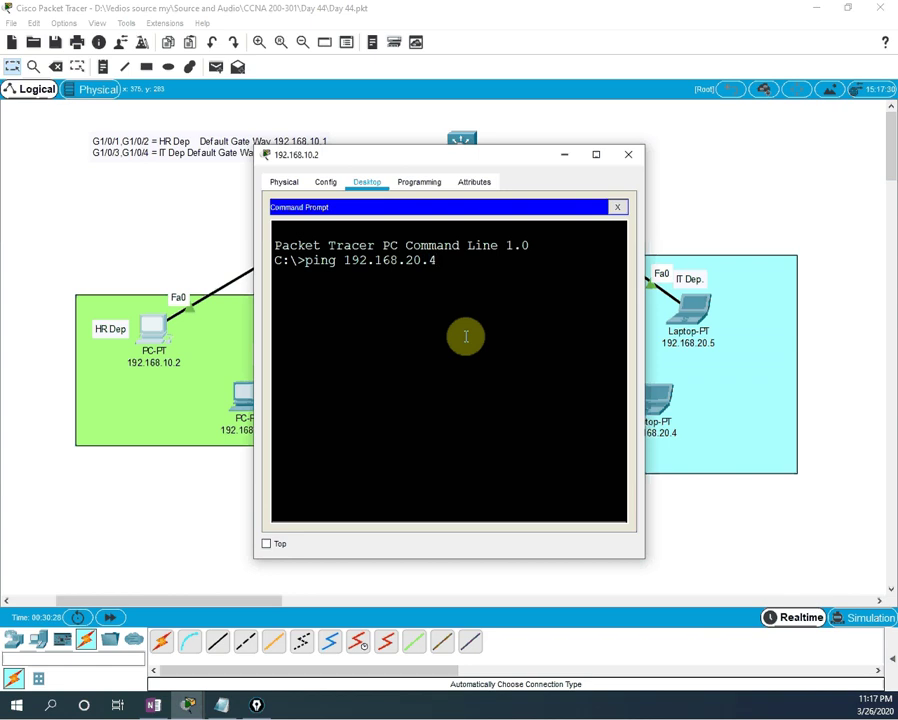
pyautogui.press('Return')
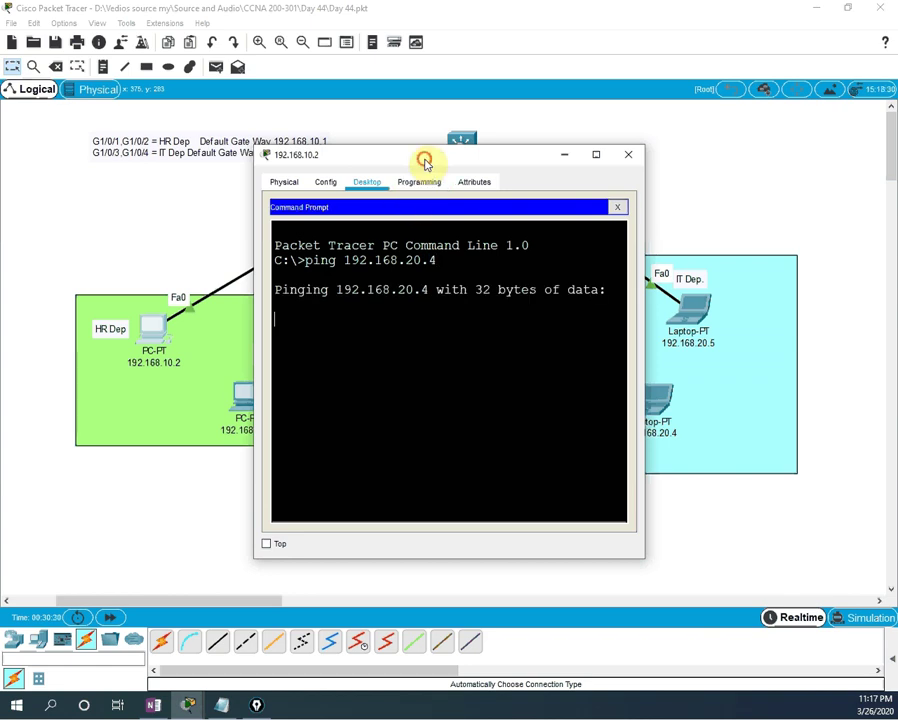
pyautogui.moveTo(422, 160); pyautogui.dragTo(333, 169)
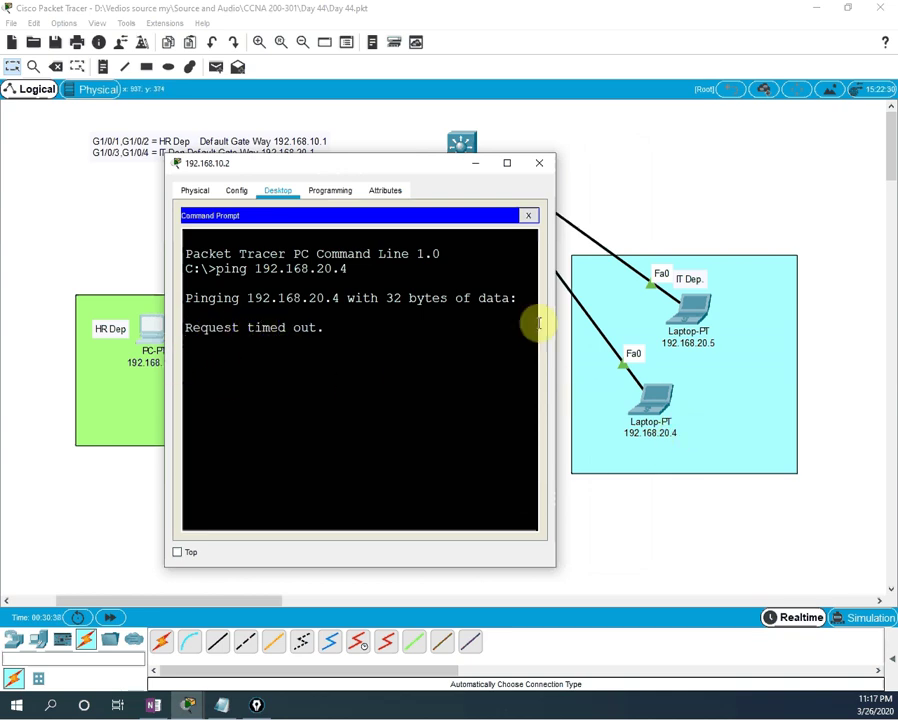
pyautogui.moveTo(425, 160); pyautogui.dragTo(401, 477)
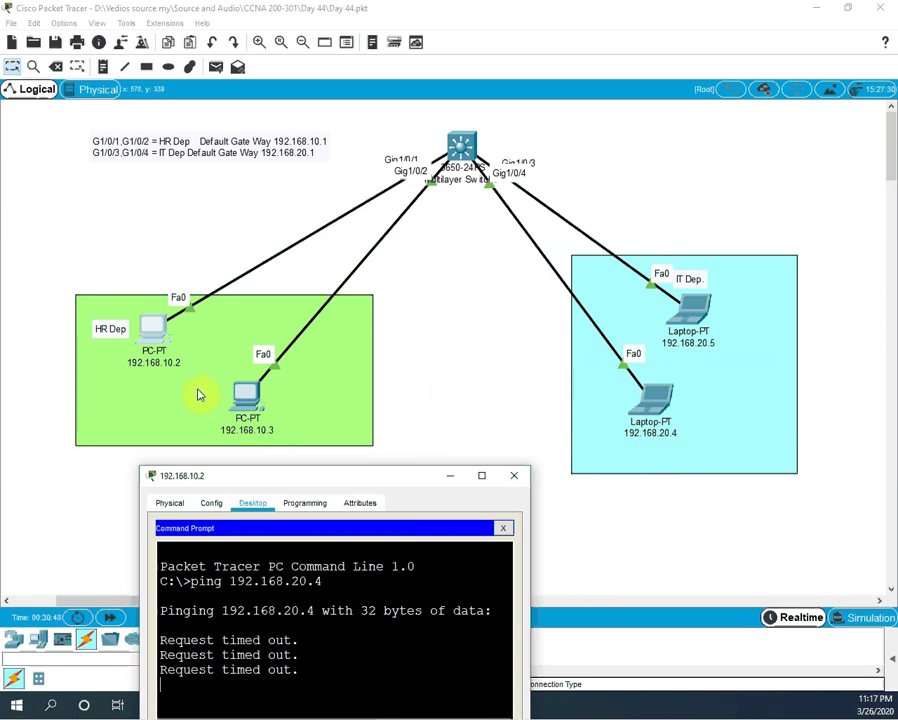
pyautogui.moveTo(252, 478); pyautogui.dragTo(246, 358)
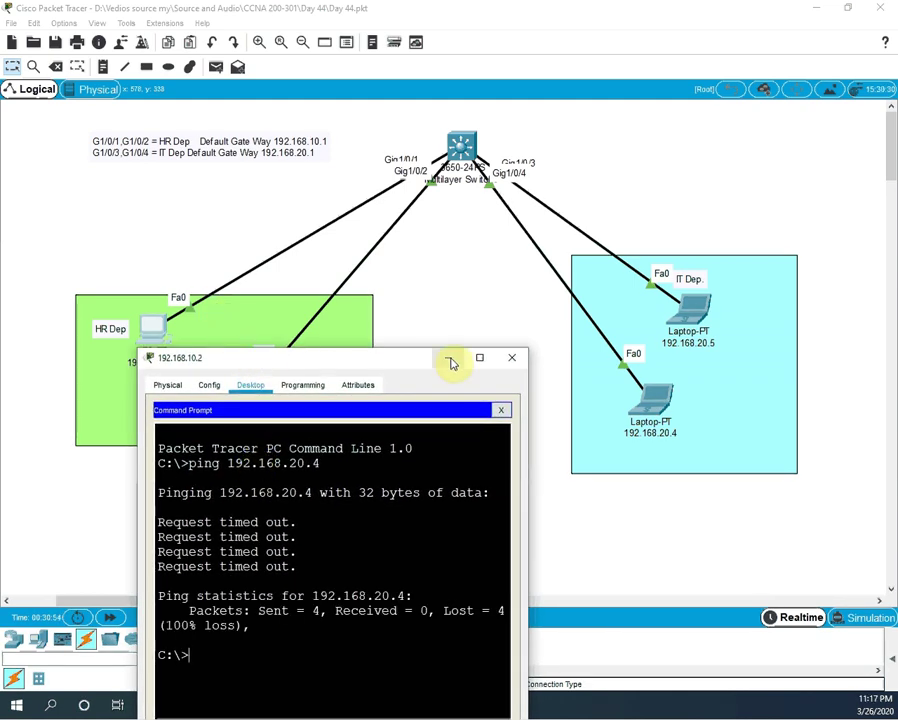
pyautogui.click(448, 357)
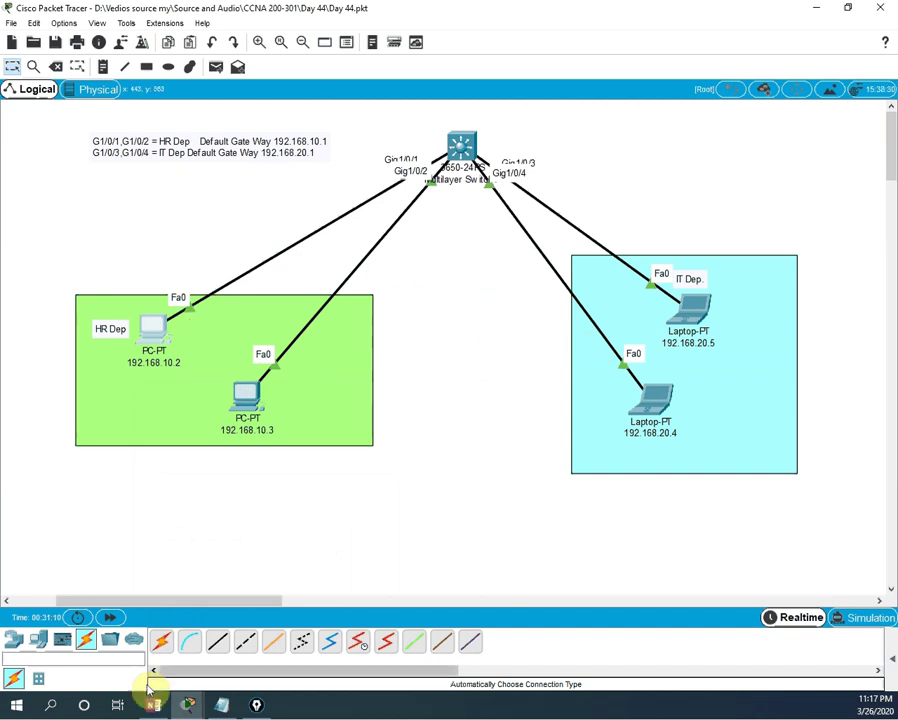
# Copy the int vlan 10 and int vlan 20 gateway commands, then return to Multilayer Switch0's CLI.
pyautogui.click(153, 706)
pyautogui.scroll(-3, 140, 560)
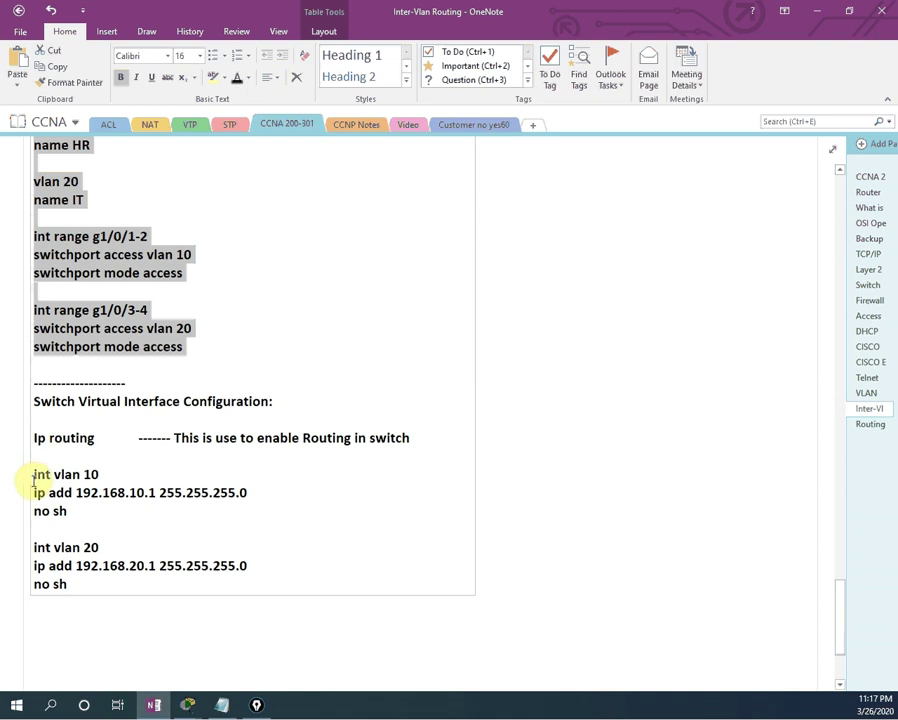
pyautogui.moveTo(34, 476); pyautogui.dragTo(99, 577)
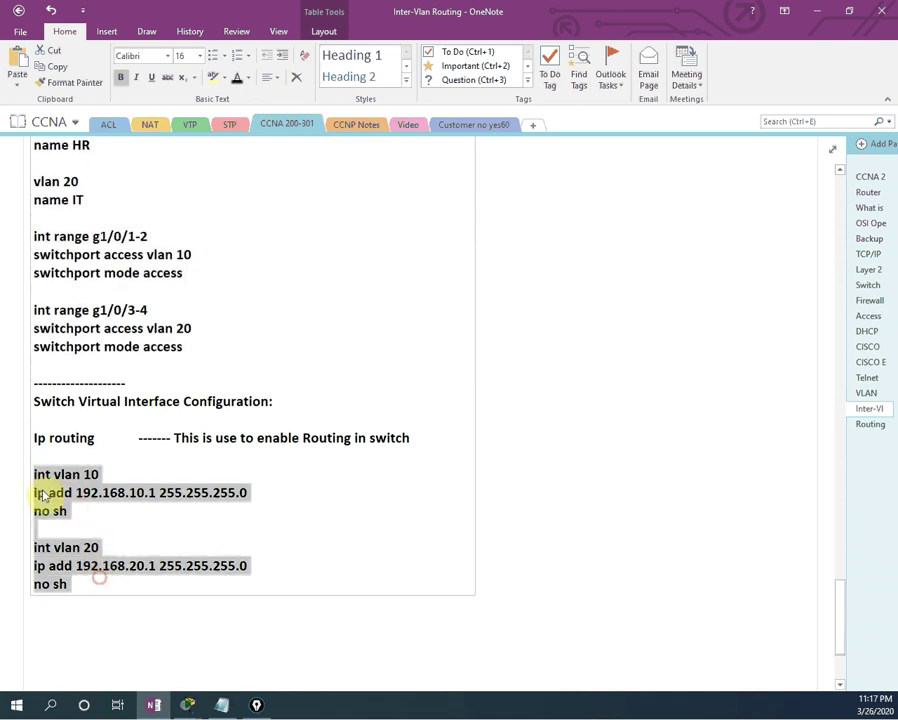
pyautogui.rightClick(44, 497)
pyautogui.click(92, 303)
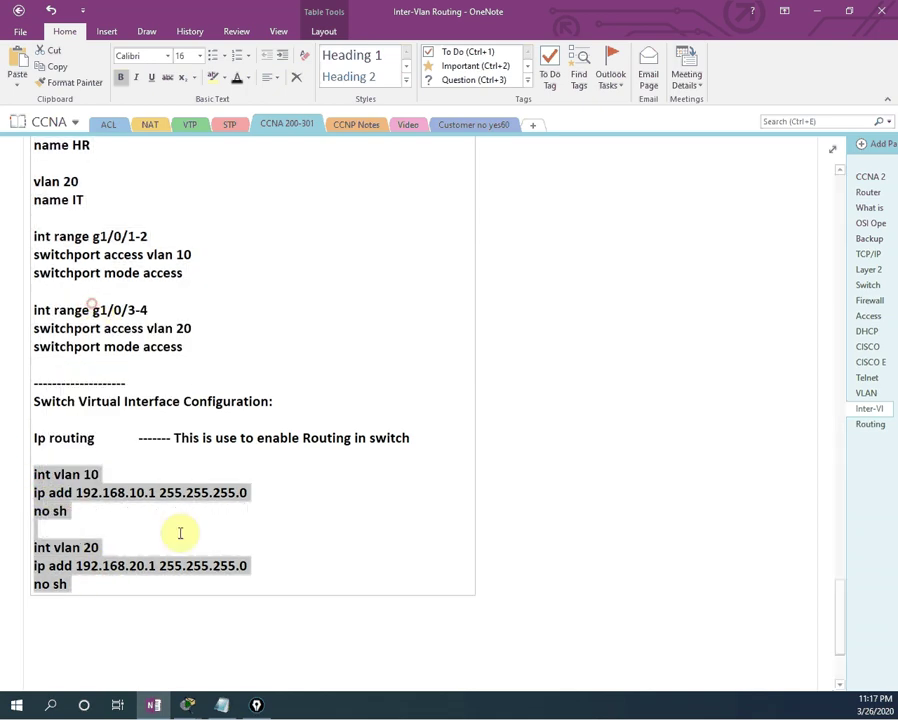
pyautogui.click(187, 705)
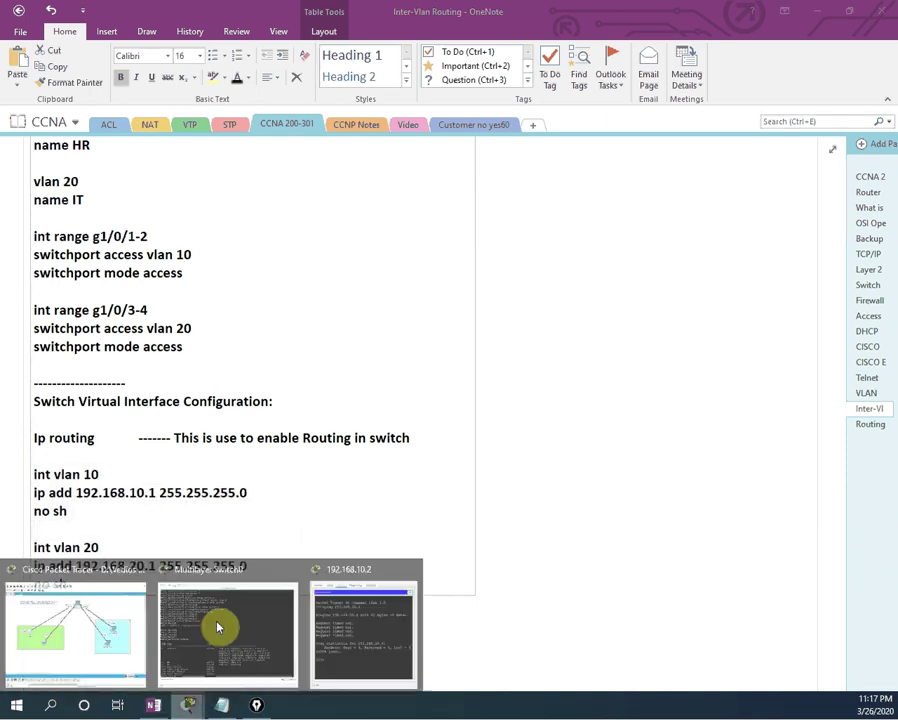
pyautogui.click(240, 624)
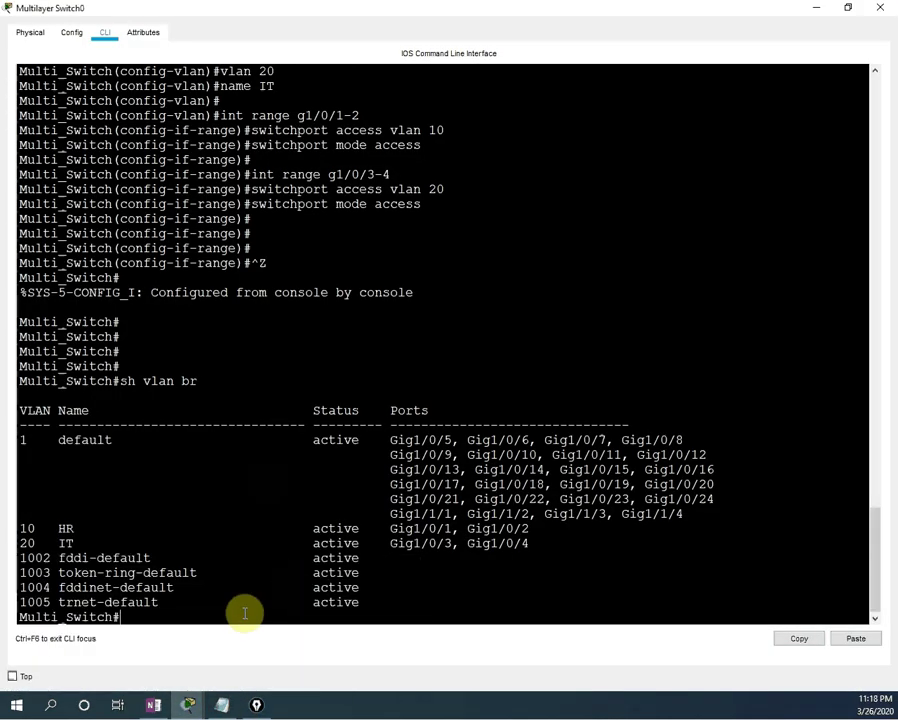
# Enter global configuration with config t and enable ip routing.
pyautogui.write('config t')
pyautogui.press('Return')
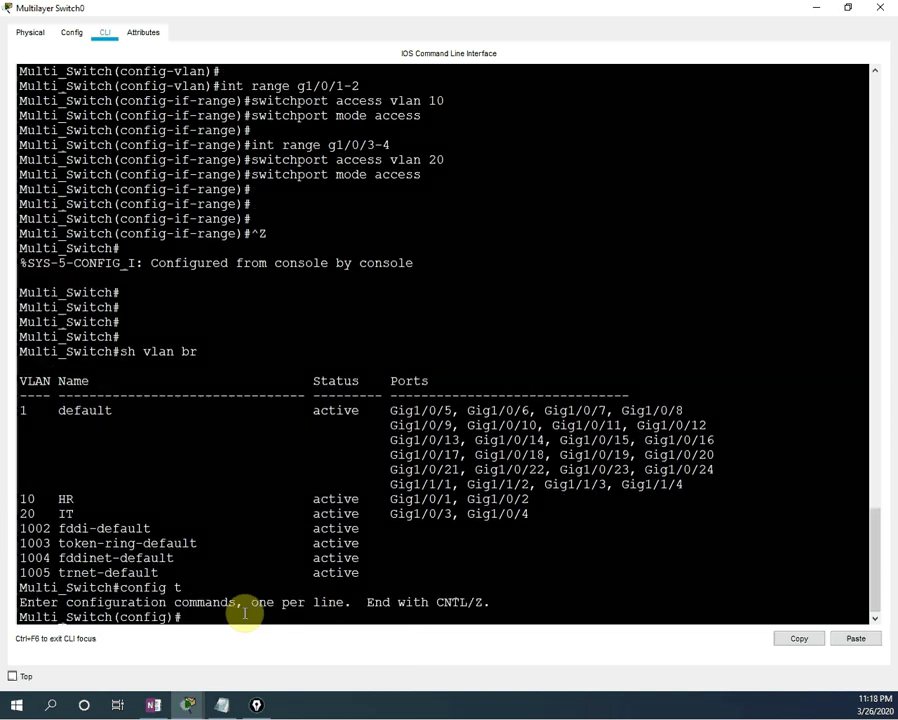
pyautogui.press('Tab')
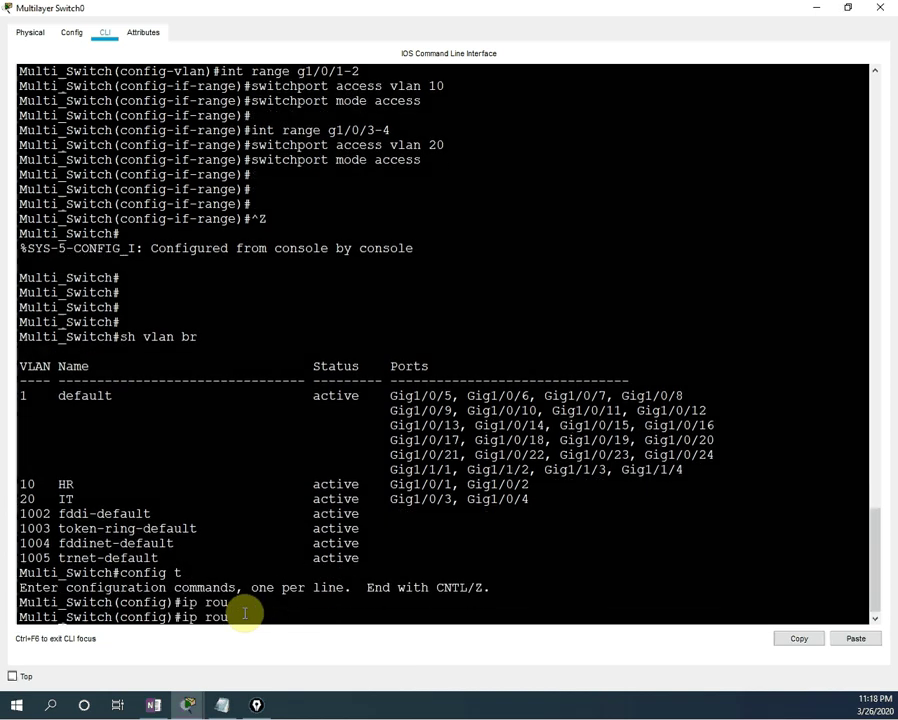
pyautogui.press('Tab')
pyautogui.press('Return')
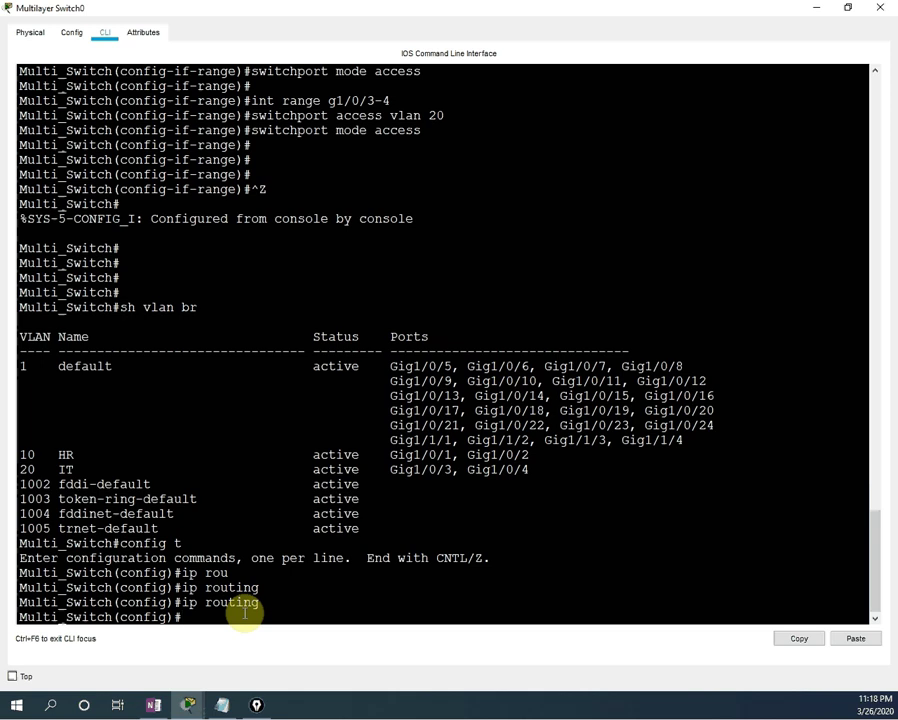
# Check the OneNote notes, then return to the Multilayer Switch0 command line.
pyautogui.rightClick(334, 589)
pyautogui.click(153, 705)
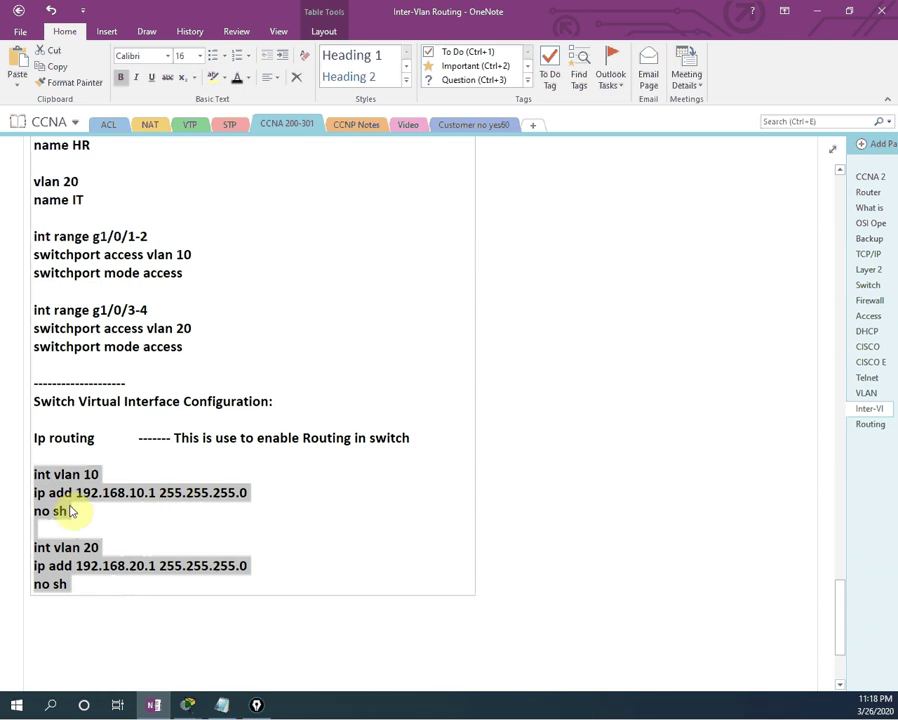
pyautogui.moveTo(186, 705)
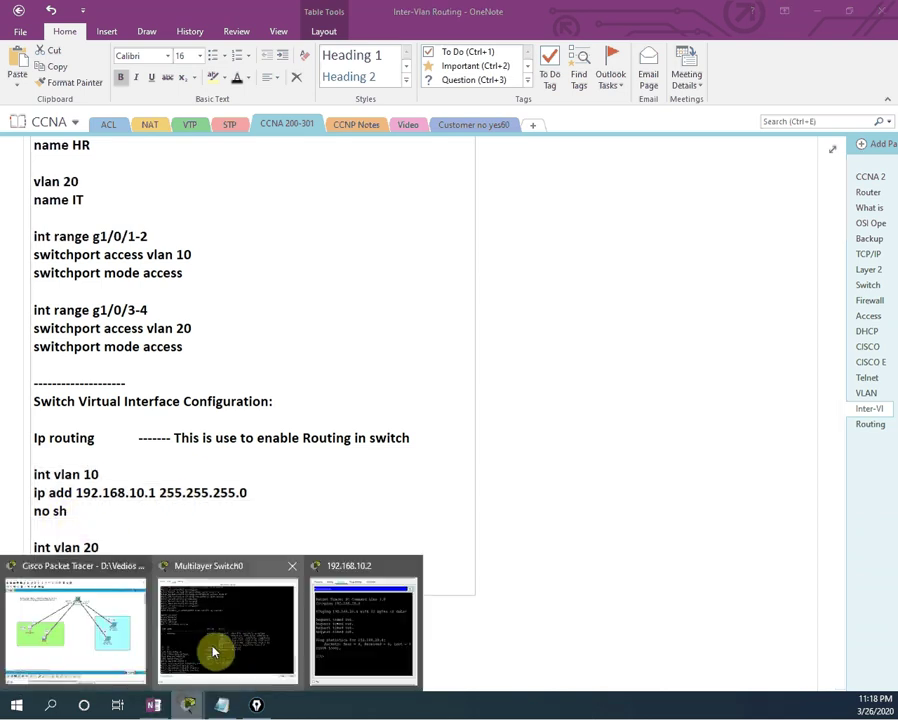
pyautogui.click(260, 632)
pyautogui.rightClick(278, 606)
# Paste the Vlan10 192.168.10.1 and Vlan20 192.168.20.1 SVI commands, exit config mode, and run sh run.
pyautogui.click(292, 630)
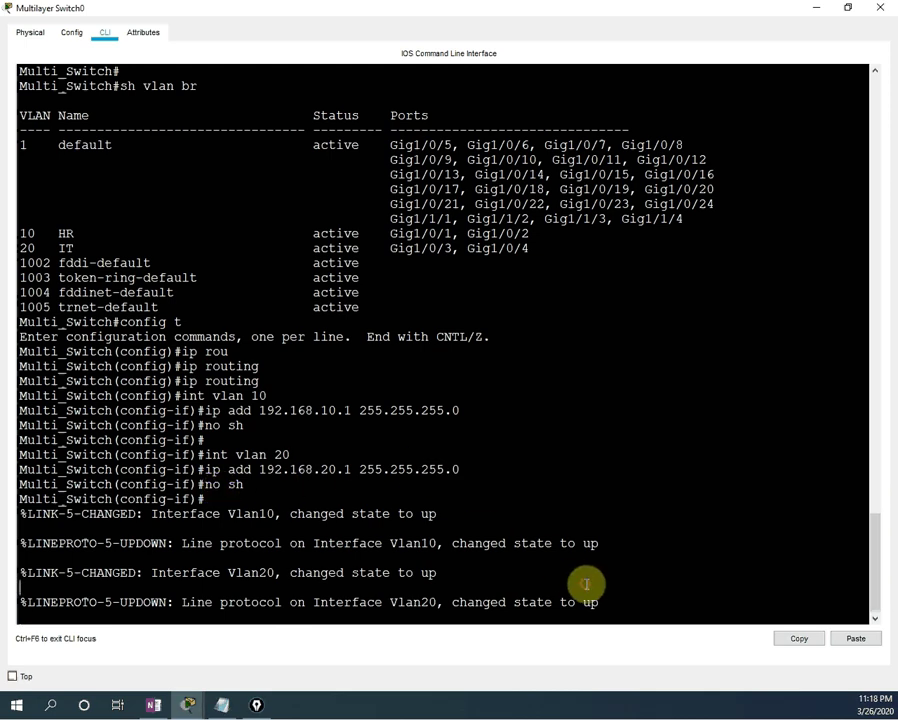
pyautogui.press('Return')
pyautogui.press('Return')
pyautogui.press('Return')
pyautogui.press('Return')
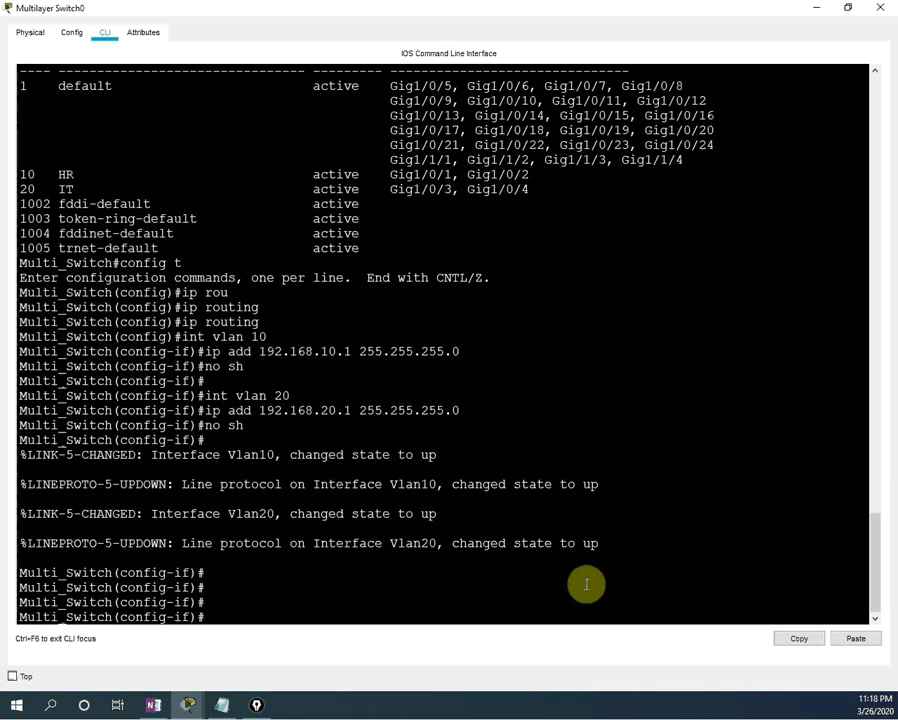
pyautogui.hotkey('ctrl', 'z')
pyautogui.press('Return')
pyautogui.press('Return')
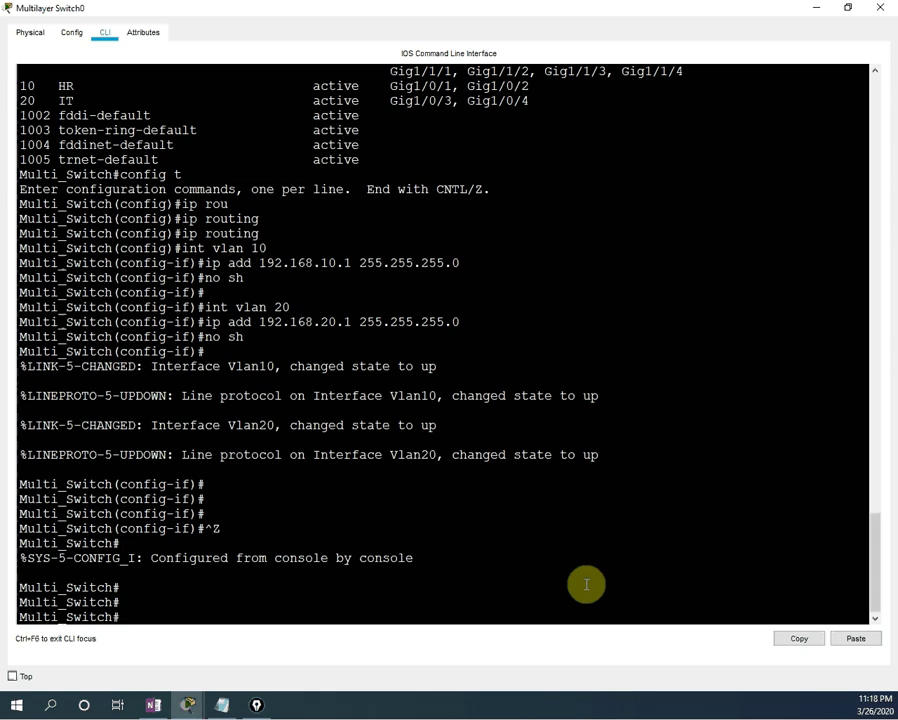
pyautogui.write('sh run')
pyautogui.press('Return')
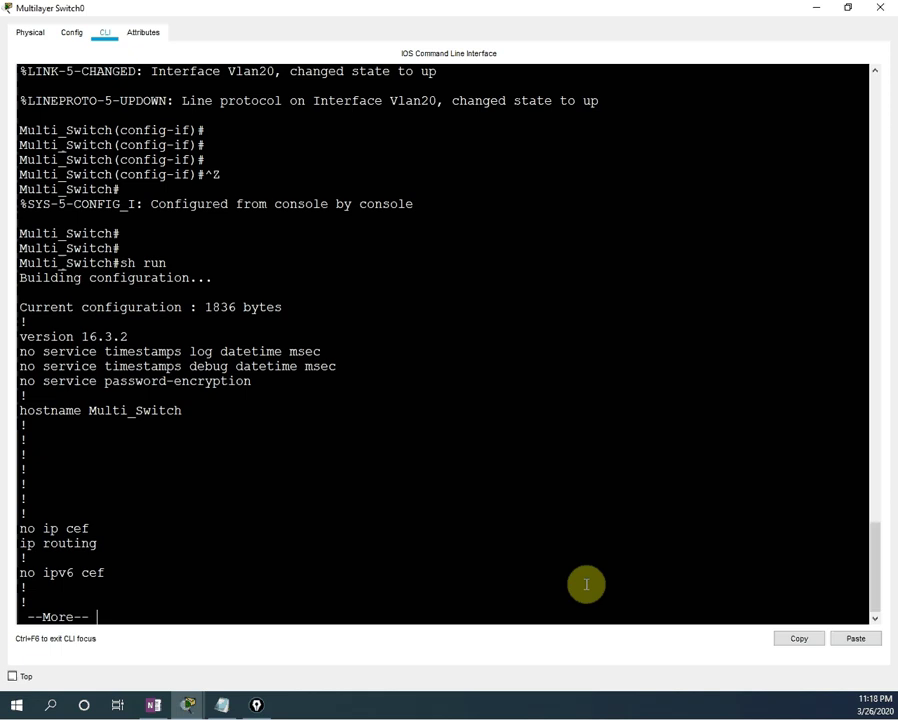
# Page through sh run, highlighting the Gi1/0/1 to Gi1/0/4 access VLAN blocks.
pyautogui.press('Return')
pyautogui.press('Return')
pyautogui.press('Return')
pyautogui.press('Return')
pyautogui.press('Return')
pyautogui.press('Return')
pyautogui.press('Return')
pyautogui.press('Return')
pyautogui.press('Return')
pyautogui.press('Return')
pyautogui.press('Return')
pyautogui.press('Return')
pyautogui.press('Return')
pyautogui.press('Return')
pyautogui.press('Return')
pyautogui.press('Return')
pyautogui.press('Return')
pyautogui.press('Return')
pyautogui.press('Return')
pyautogui.press('Return')
pyautogui.press('Return')
pyautogui.press('Return')
pyautogui.press('Return')
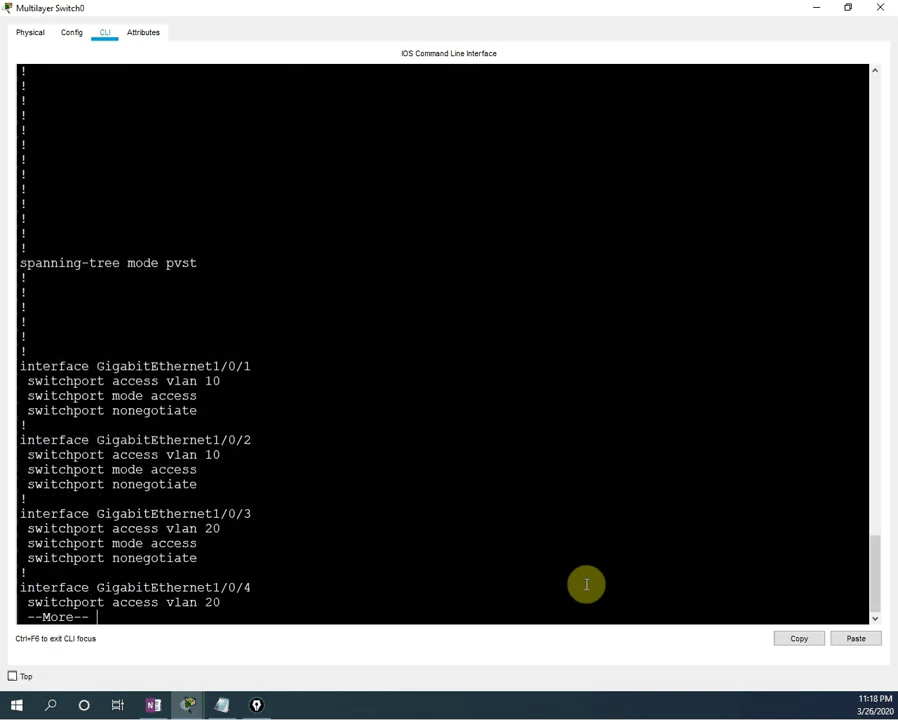
pyautogui.moveTo(210, 381); pyautogui.dragTo(50, 338)
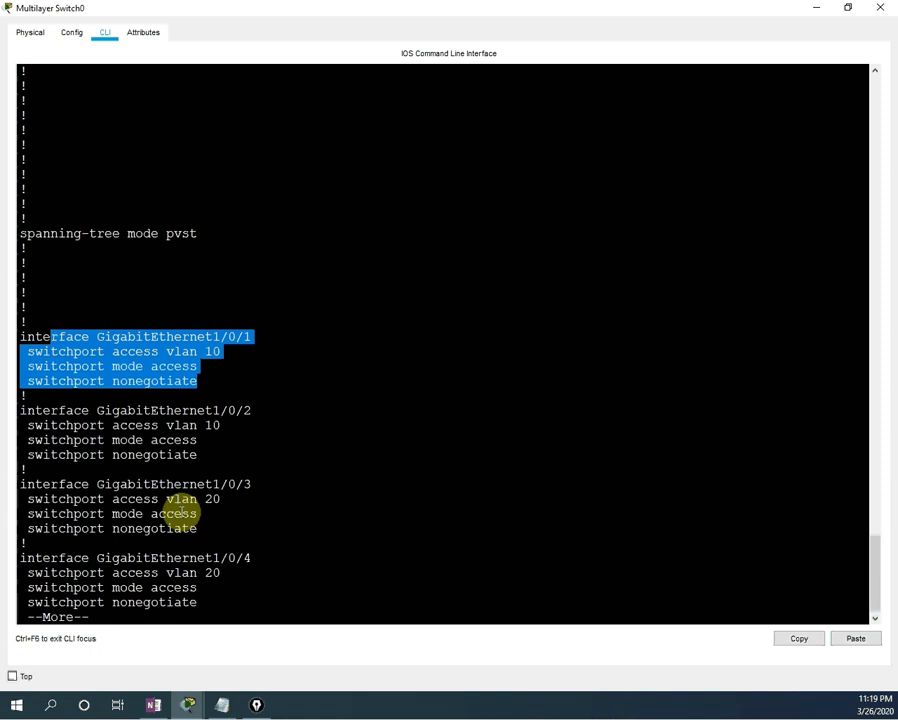
pyautogui.press('Return')
pyautogui.press('Return')
pyautogui.press('Return')
pyautogui.press('Return')
pyautogui.moveTo(248, 508); pyautogui.dragTo(20, 350)
# Highlight the Vlan10 192.168.10.1 and Vlan20 192.168.20.1 blocks and page to the end.
pyautogui.press('Return')
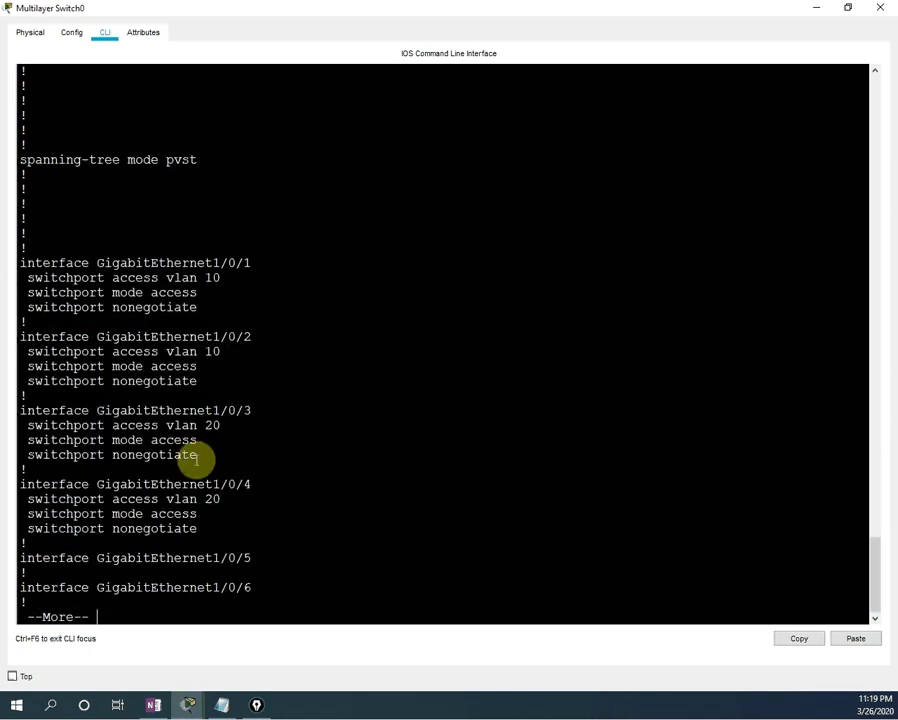
pyautogui.press('Return')
pyautogui.press('Return')
pyautogui.press('Return')
pyautogui.press('Return')
pyautogui.press('Return')
pyautogui.press('Return')
pyautogui.press('Return')
pyautogui.press('Return')
pyautogui.press('Return')
pyautogui.press('Return')
pyautogui.press('Return')
pyautogui.press('Return')
pyautogui.press('Return')
pyautogui.press('Return')
pyautogui.press('Return')
pyautogui.press('Return')
pyautogui.press('Return')
pyautogui.press('Return')
pyautogui.press('Return')
pyautogui.press('Return')
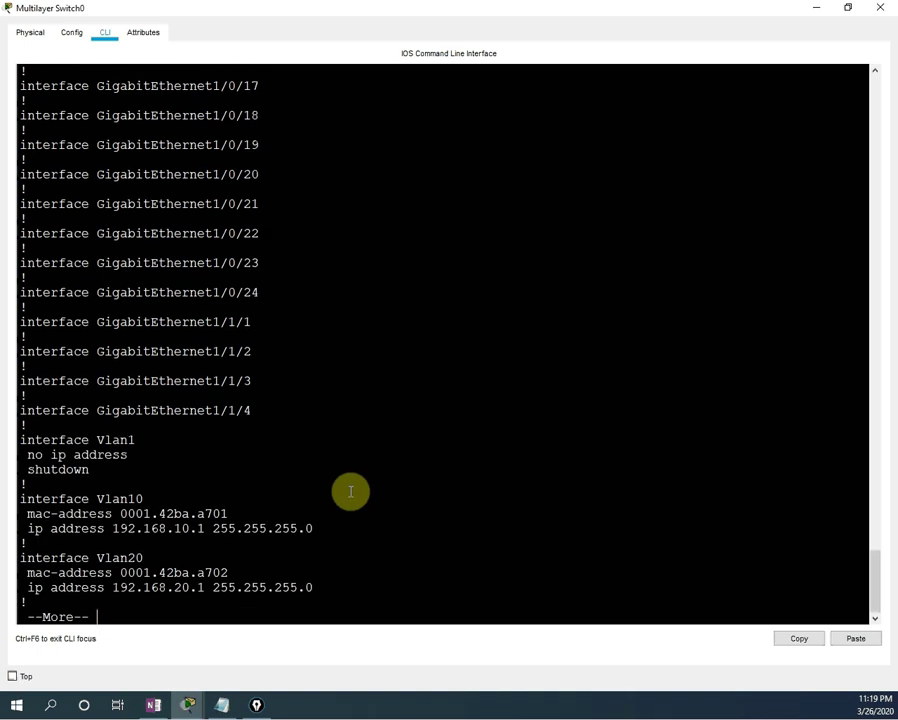
pyautogui.press('Return')
pyautogui.press('Return')
pyautogui.press('Return')
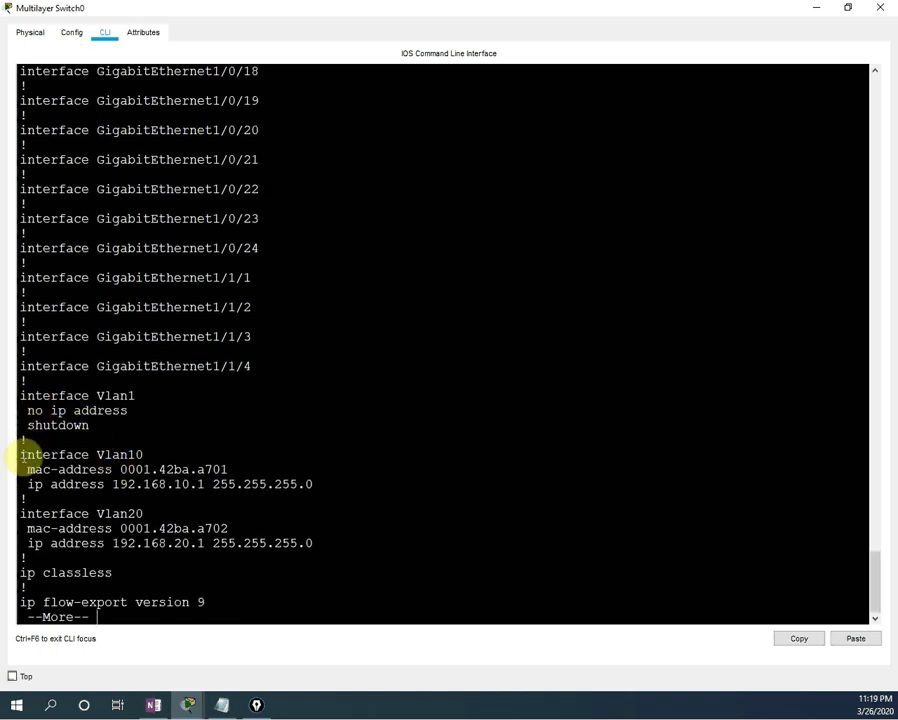
pyautogui.moveTo(20, 455); pyautogui.dragTo(318, 484)
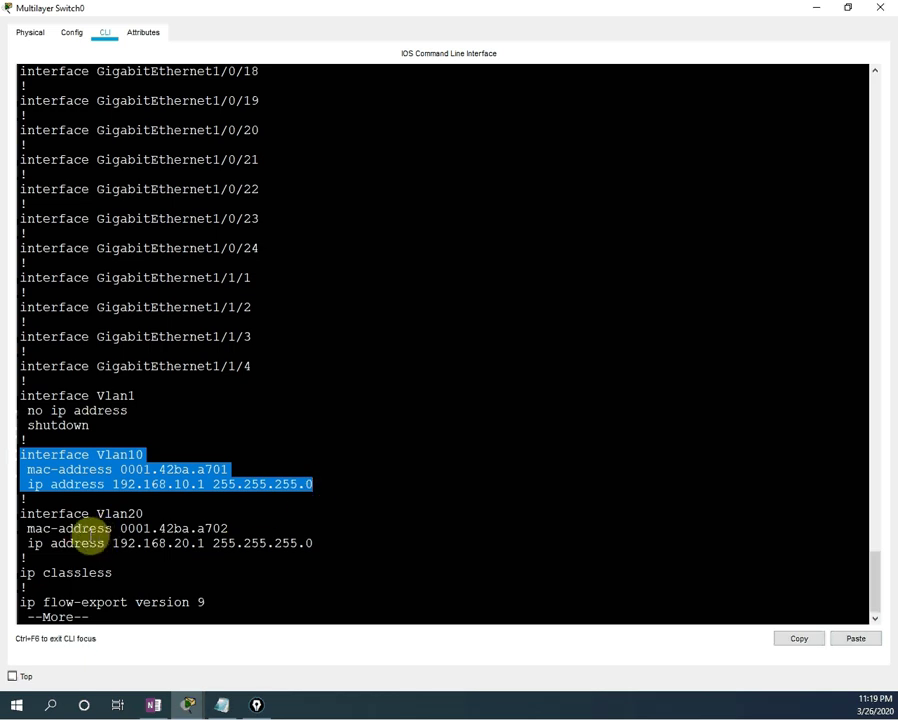
pyautogui.moveTo(16, 514); pyautogui.dragTo(309, 557)
pyautogui.press('Return')
pyautogui.press('Return')
pyautogui.press('Return')
pyautogui.press('Return')
pyautogui.press('Return')
pyautogui.press('Return')
pyautogui.press('Return')
pyautogui.press('Return')
pyautogui.press('Return')
pyautogui.press('Return')
pyautogui.press('Return')
pyautogui.press('Return')
pyautogui.press('Return')
pyautogui.press('Return')
pyautogui.press('Return')
pyautogui.press('Return')
pyautogui.press('Return')
pyautogui.press('Return')
pyautogui.press('Return')
pyautogui.press('Return')
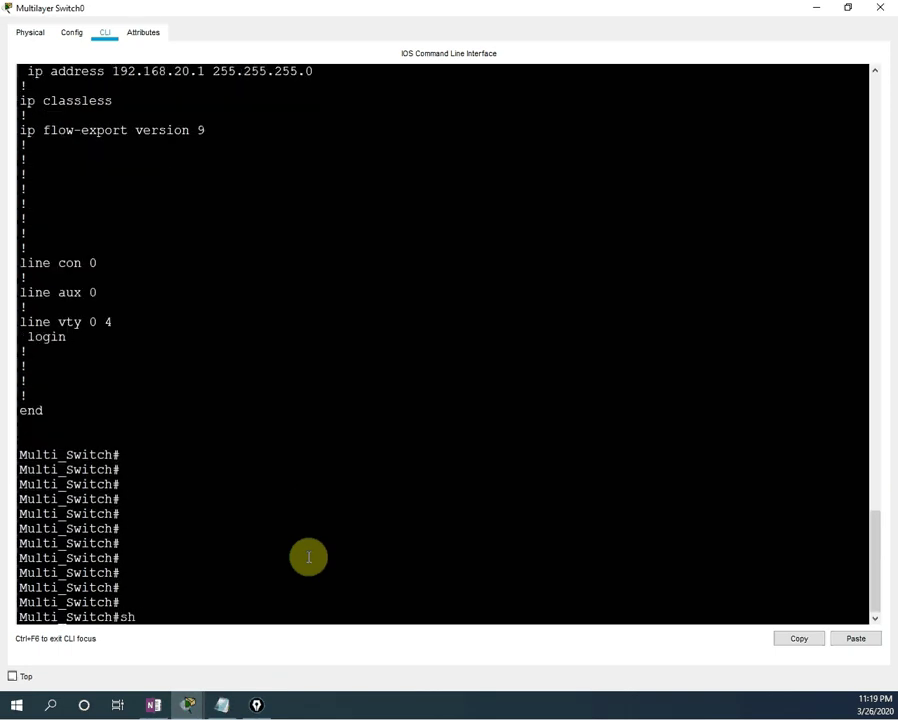
# Run 'sh ip int br' and confirm Vlan10 (192.168.10.1) and Vlan20 (192.168.20.1) are up.
pyautogui.write('sh ip int br')
pyautogui.press('Return')
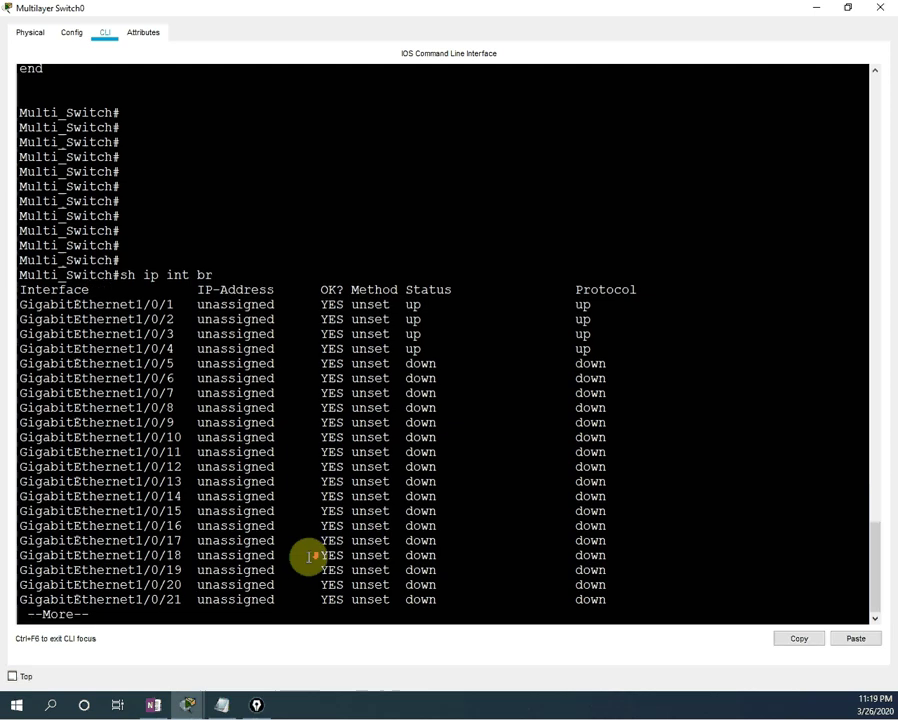
pyautogui.press('Return')
pyautogui.press('Return')
pyautogui.press('Return')
pyautogui.press('Return')
pyautogui.press('Return')
pyautogui.press('Return')
pyautogui.press('Return')
pyautogui.press('Return')
pyautogui.press('Return')
pyautogui.press('Return')
pyautogui.press('Return')
pyautogui.press('Return')
pyautogui.press('Return')
pyautogui.press('Return')
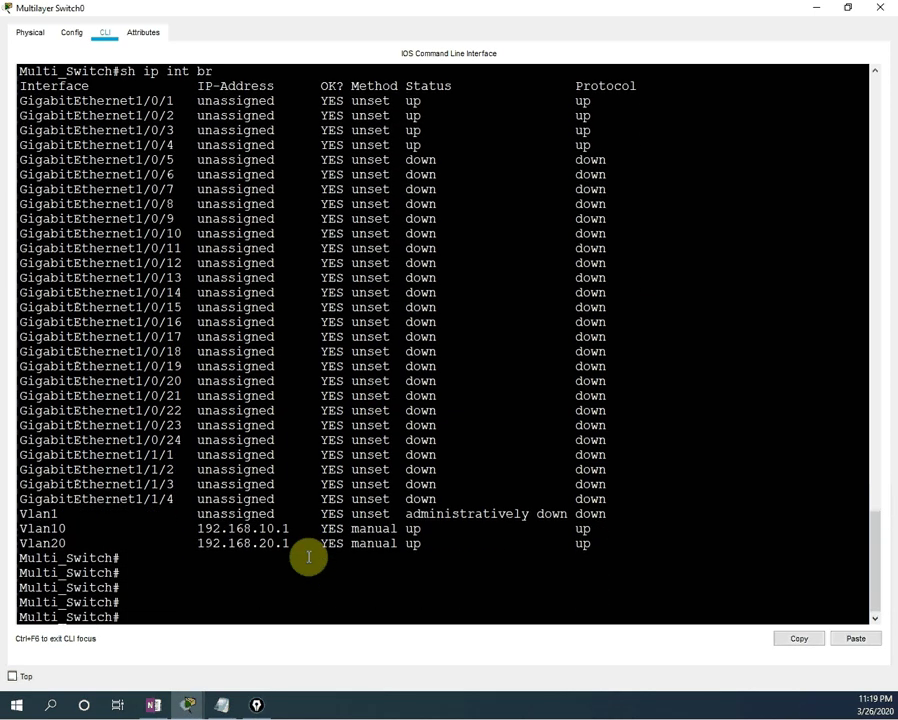
pyautogui.moveTo(20, 530); pyautogui.dragTo(603, 539)
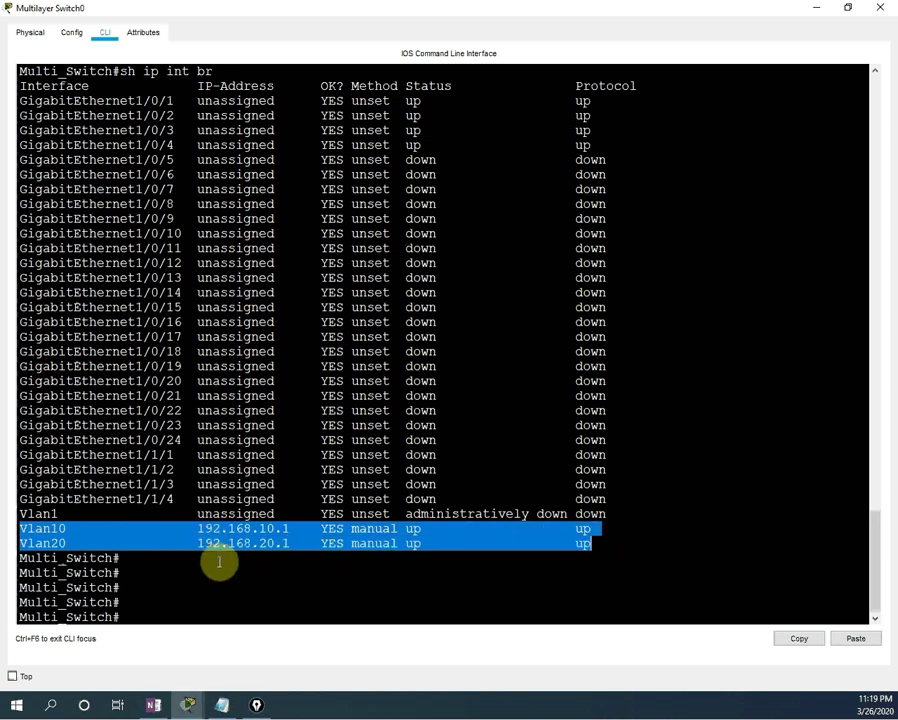
pyautogui.click(217, 620)
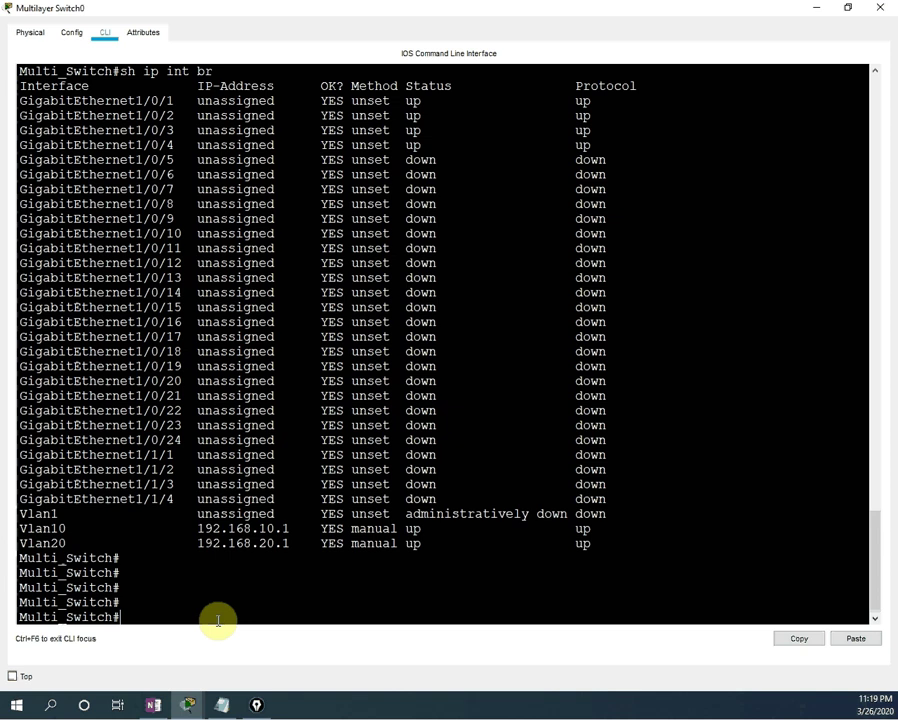
# Save the switch configuration with 'wr' and close the switch window.
pyautogui.write('wr')
pyautogui.press('Return')
pyautogui.press('Return')
pyautogui.press('Return')
pyautogui.press('Return')
pyautogui.press('Return')
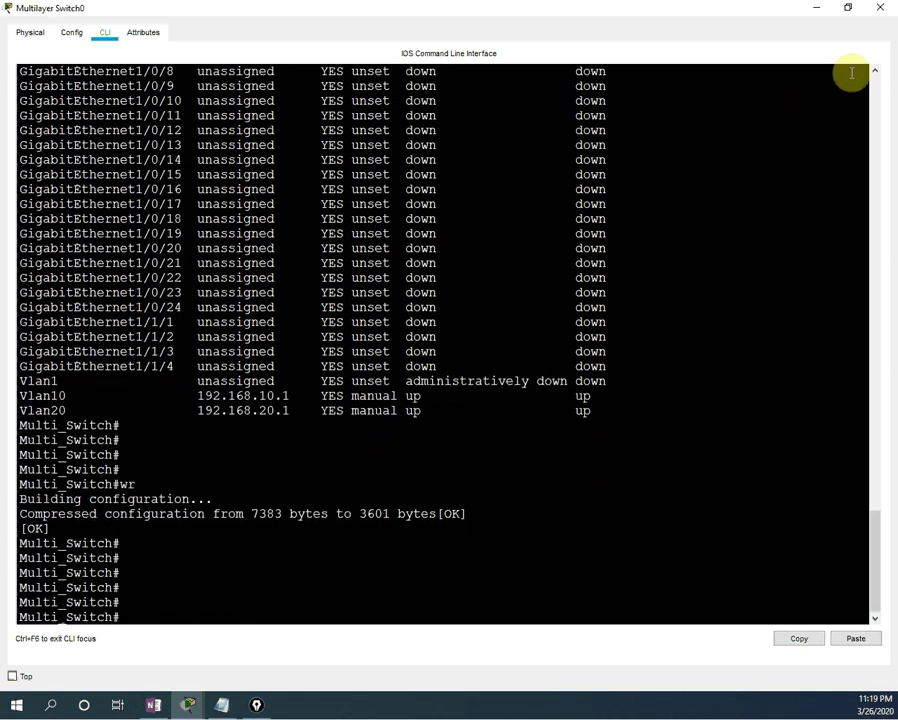
pyautogui.click(884, 7)
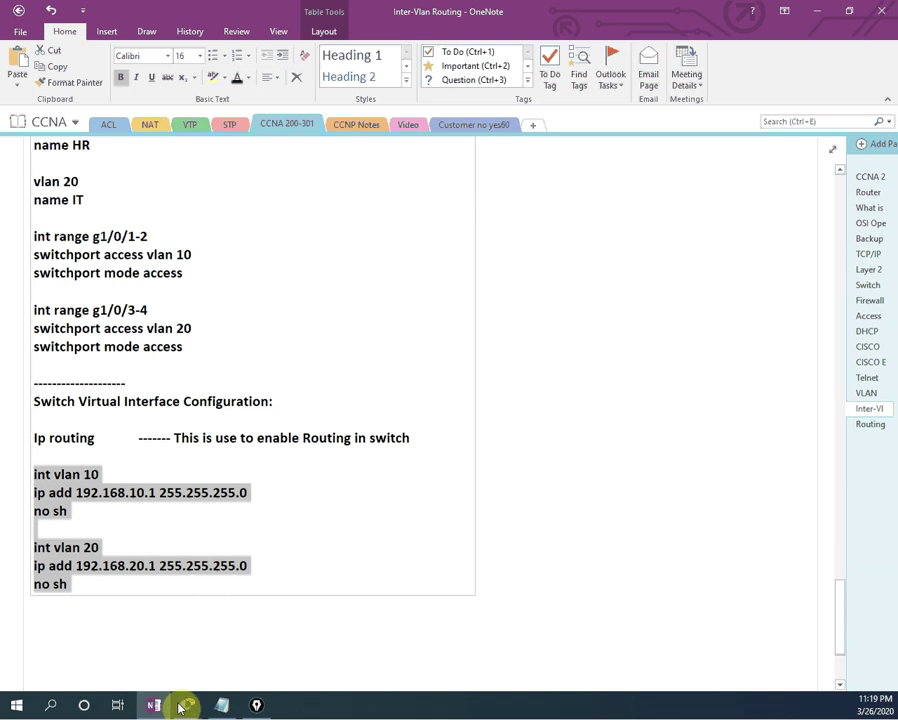
# Bring up the HR PC's command prompt window, repositioned and widened.
pyautogui.moveTo(184, 704)
pyautogui.click(222, 655)
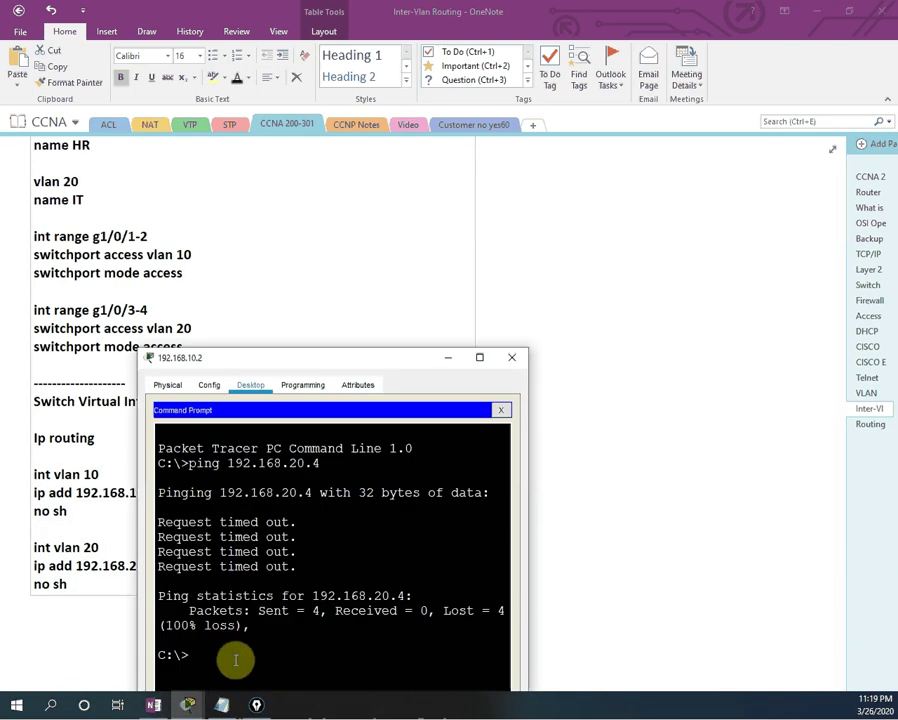
pyautogui.click(138, 650)
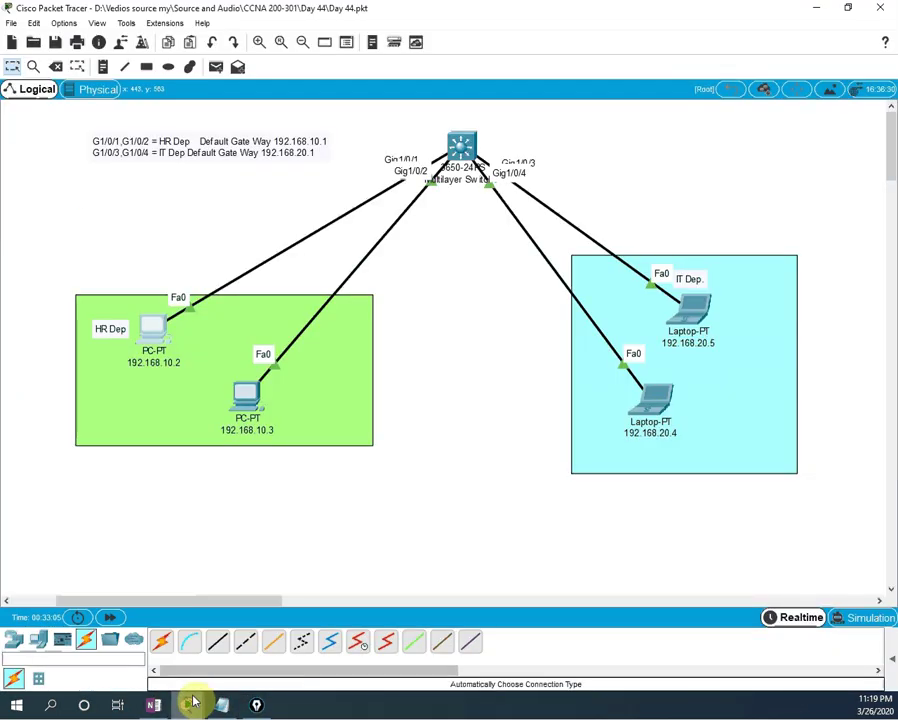
pyautogui.click(152, 330)
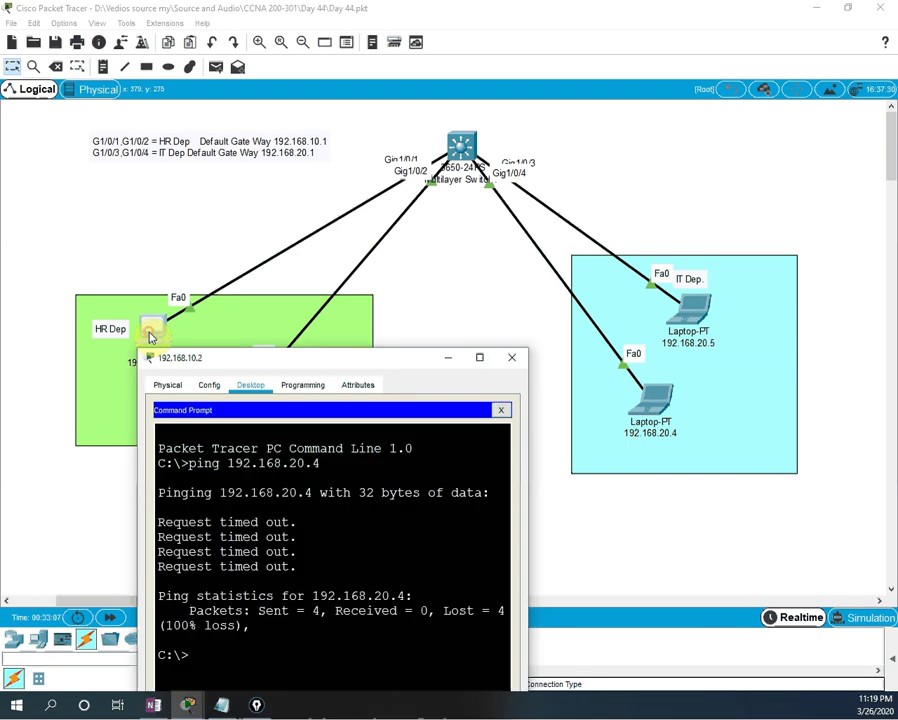
pyautogui.moveTo(296, 360); pyautogui.dragTo(345, 321)
pyautogui.moveTo(410, 296); pyautogui.dragTo(414, 278)
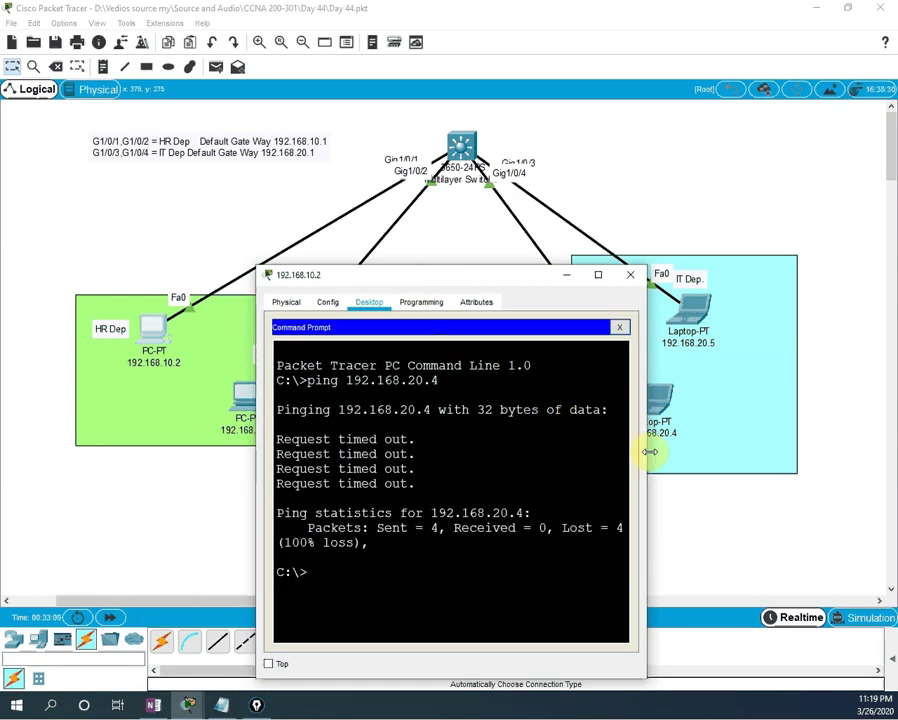
pyautogui.moveTo(646, 458); pyautogui.dragTo(880, 469)
# Rerun 'ping 192.168.20.4' twice until all four replies succeed, then minimize the window.
pyautogui.click(453, 597)
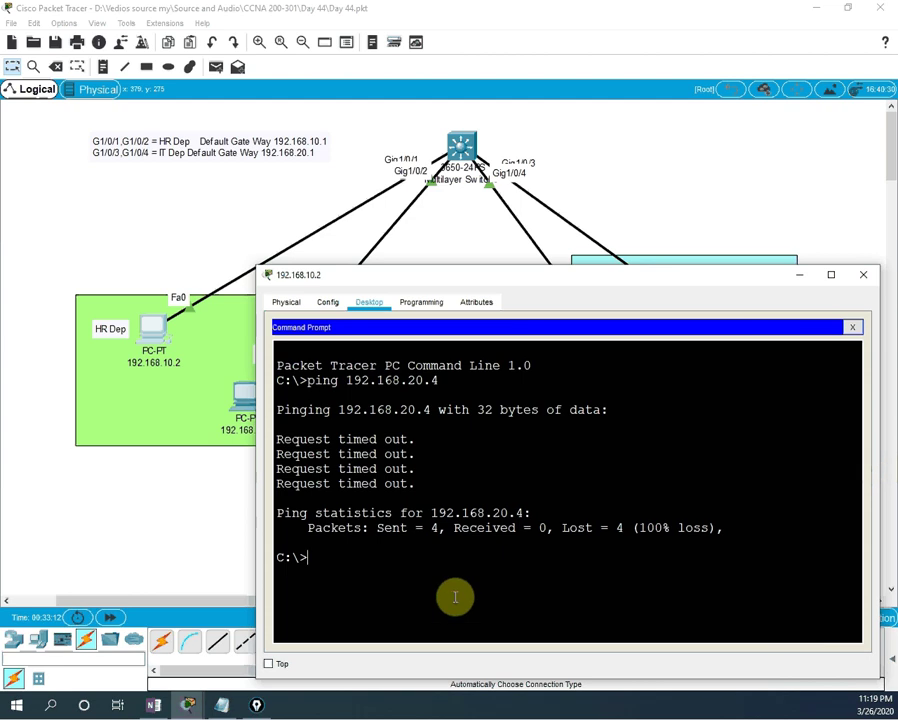
pyautogui.press('Up')
pyautogui.press('Return')
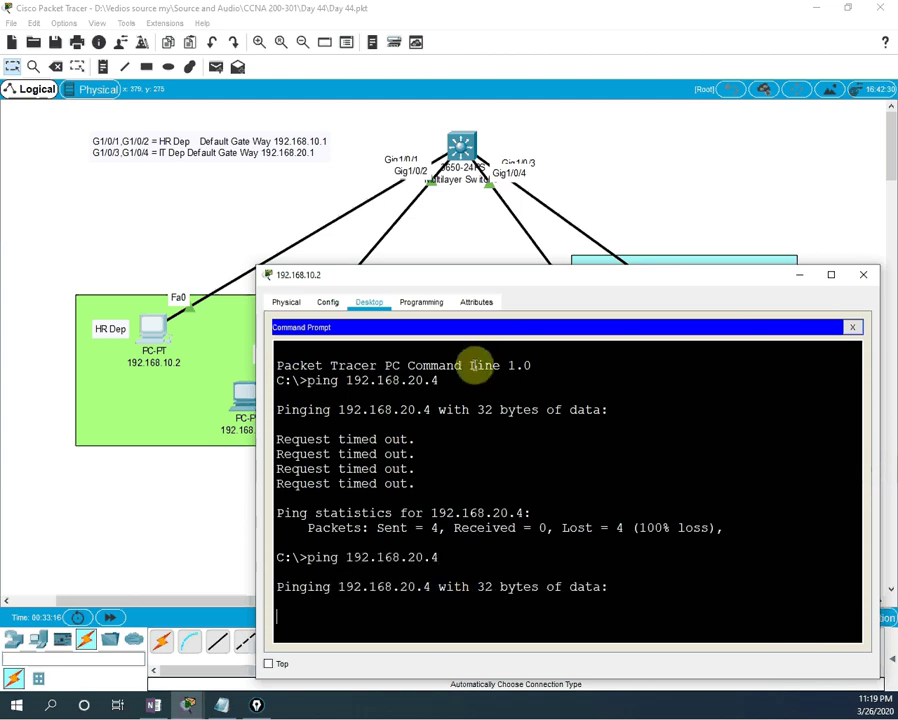
pyautogui.click(525, 281)
pyautogui.moveTo(525, 281); pyautogui.dragTo(518, 239)
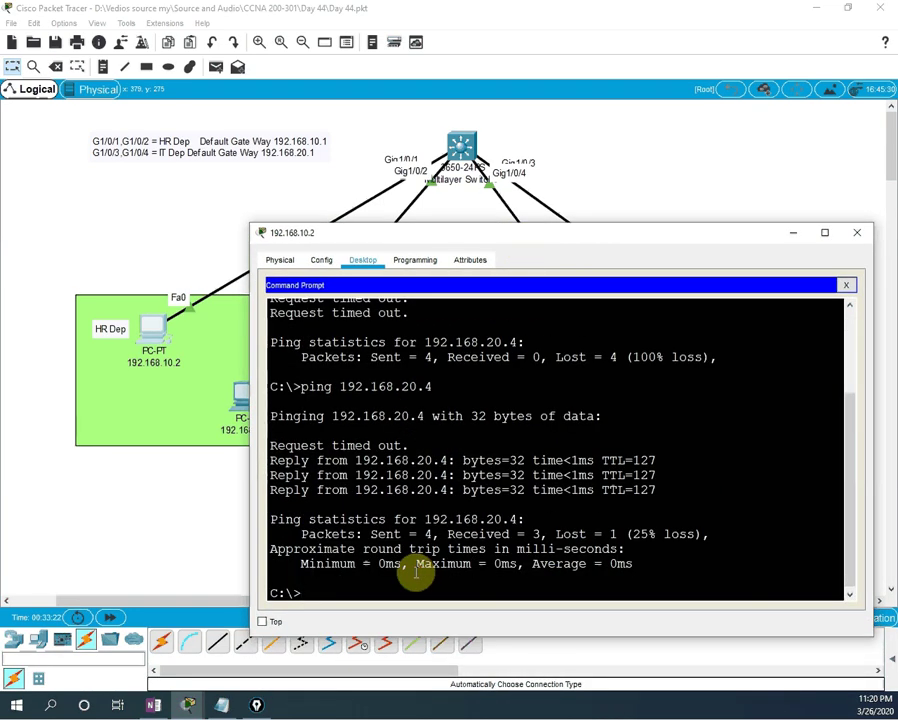
pyautogui.press('Up')
pyautogui.press('Return')
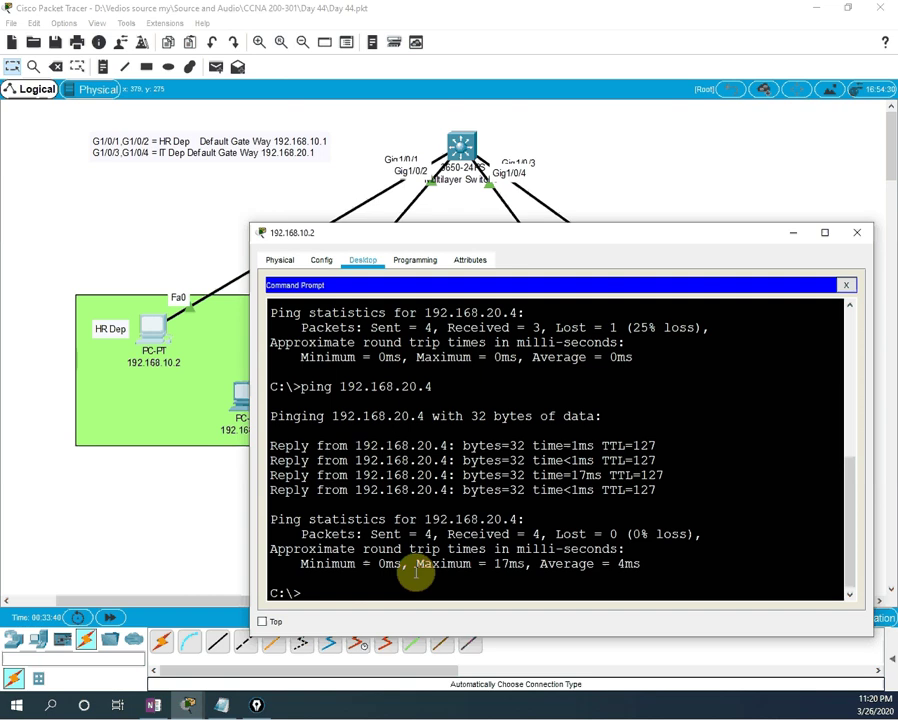
pyautogui.click(794, 234)
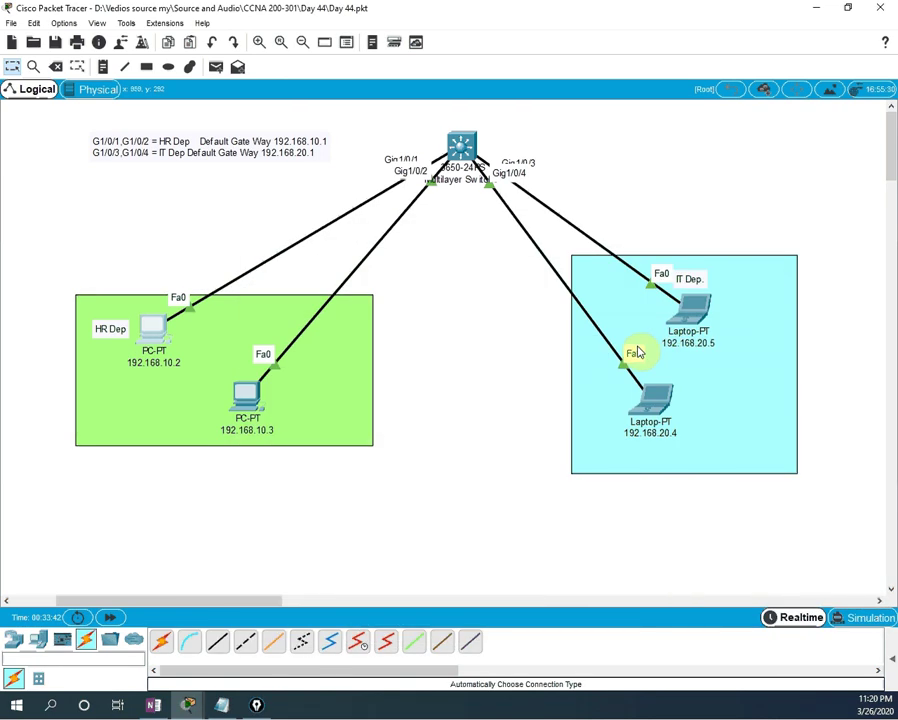
# In OneNote, highlight the int vlan 10 ip add / no sh lines and int vlan 20 commands.
pyautogui.click(155, 705)
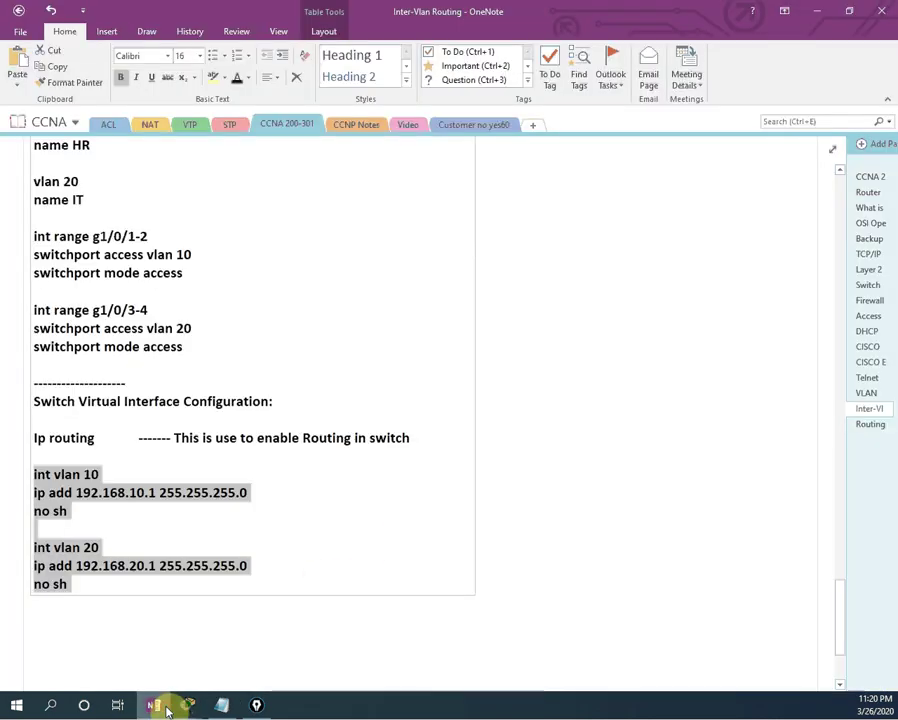
pyautogui.click(235, 538)
pyautogui.moveTo(35, 474); pyautogui.dragTo(112, 474)
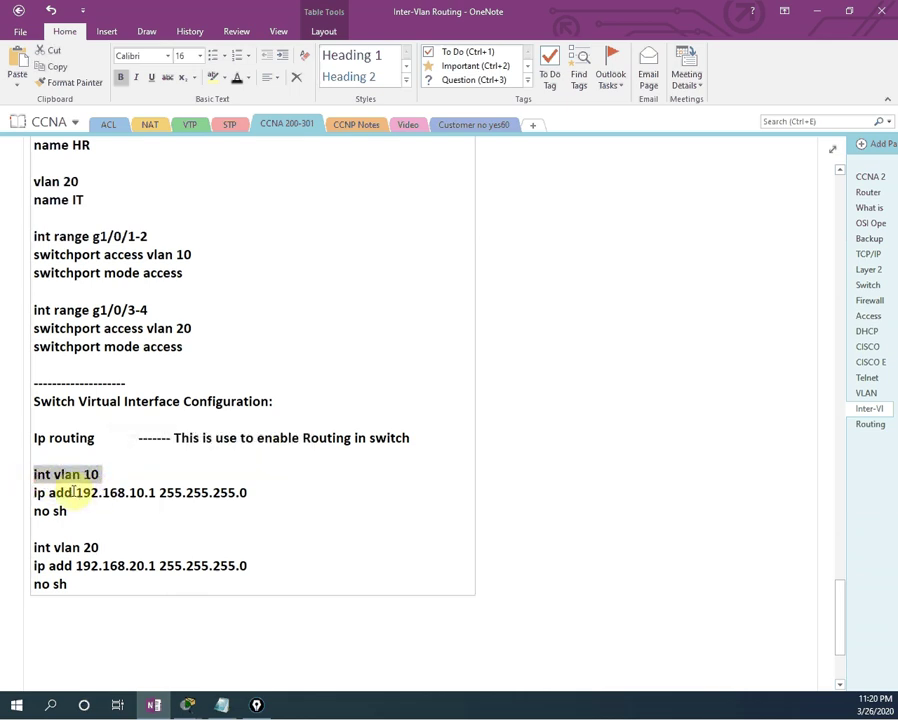
pyautogui.moveTo(34, 492); pyautogui.dragTo(202, 492)
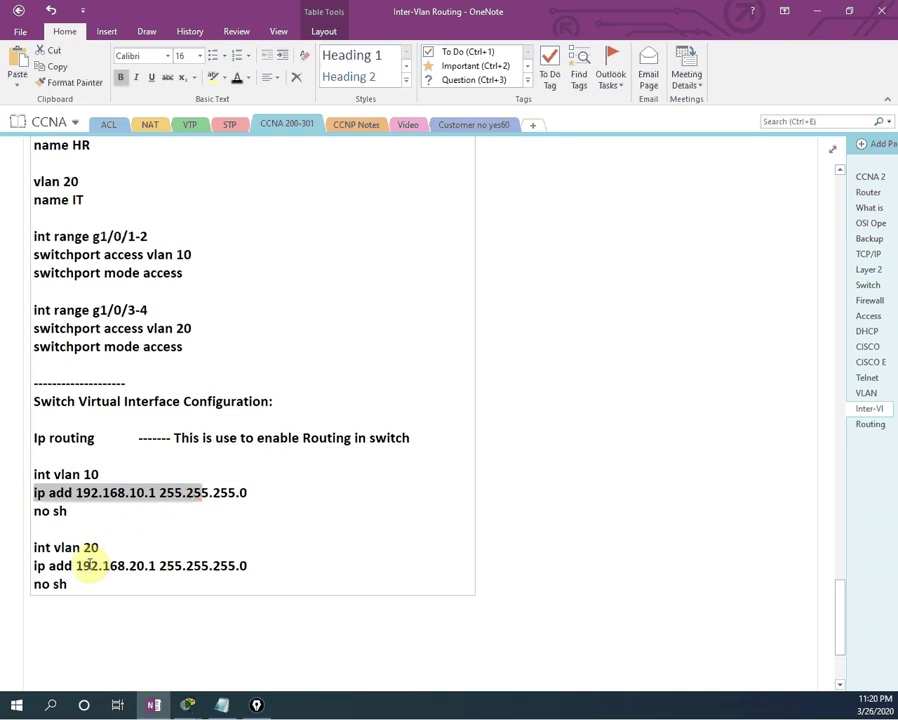
pyautogui.click(44, 524)
pyautogui.moveTo(32, 509); pyautogui.dragTo(67, 510)
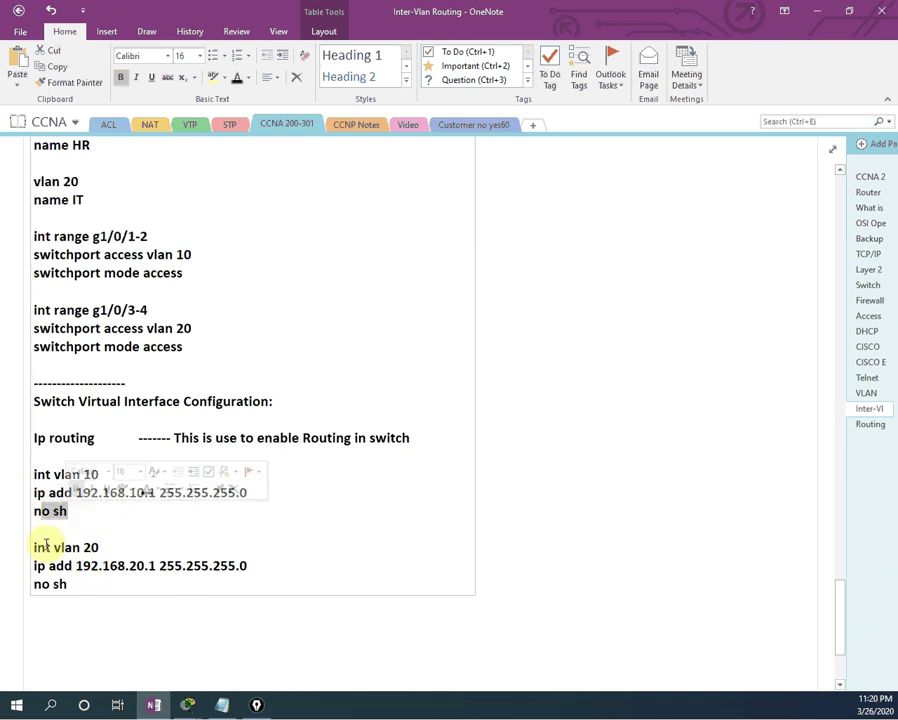
pyautogui.moveTo(34, 546); pyautogui.dragTo(135, 566)
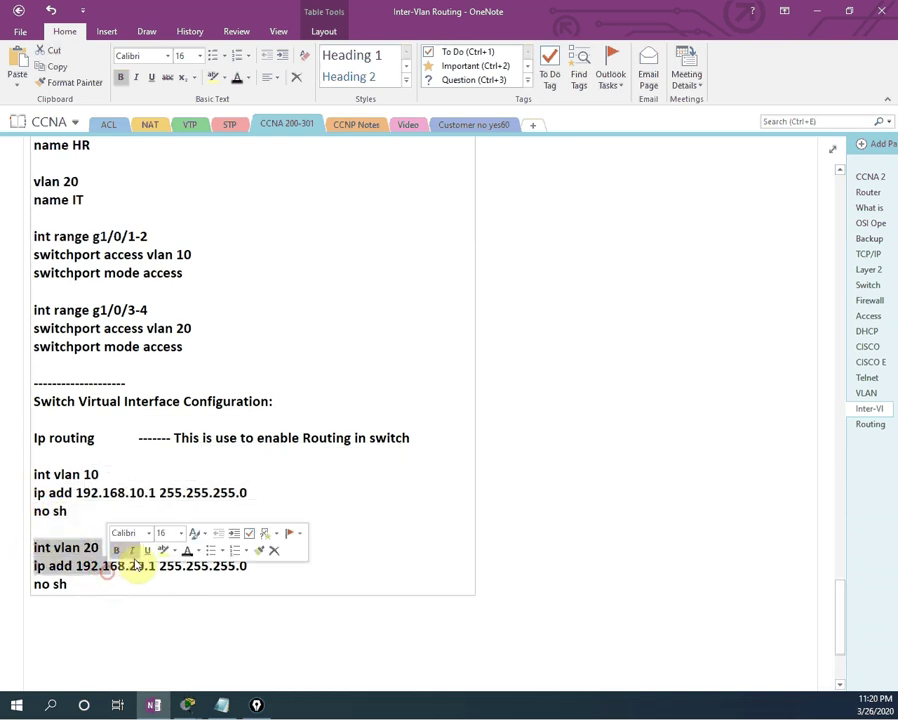
pyautogui.click(366, 524)
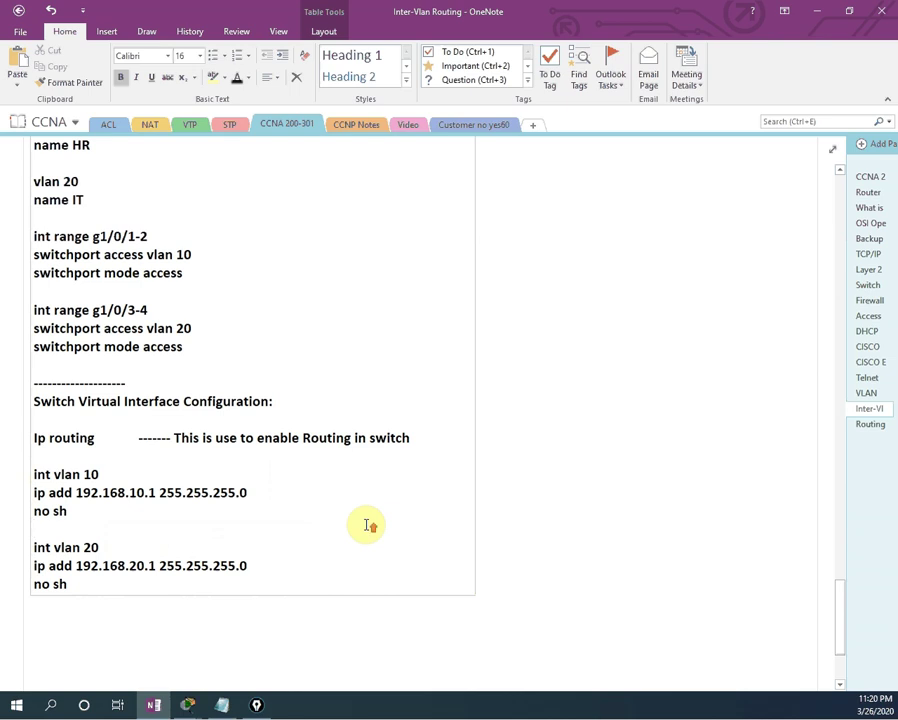
# Highlight both VLAN interface command blocks and the Ip routing command.
pyautogui.scroll(3, 368, 525)
pyautogui.scroll(-1, 366, 522)
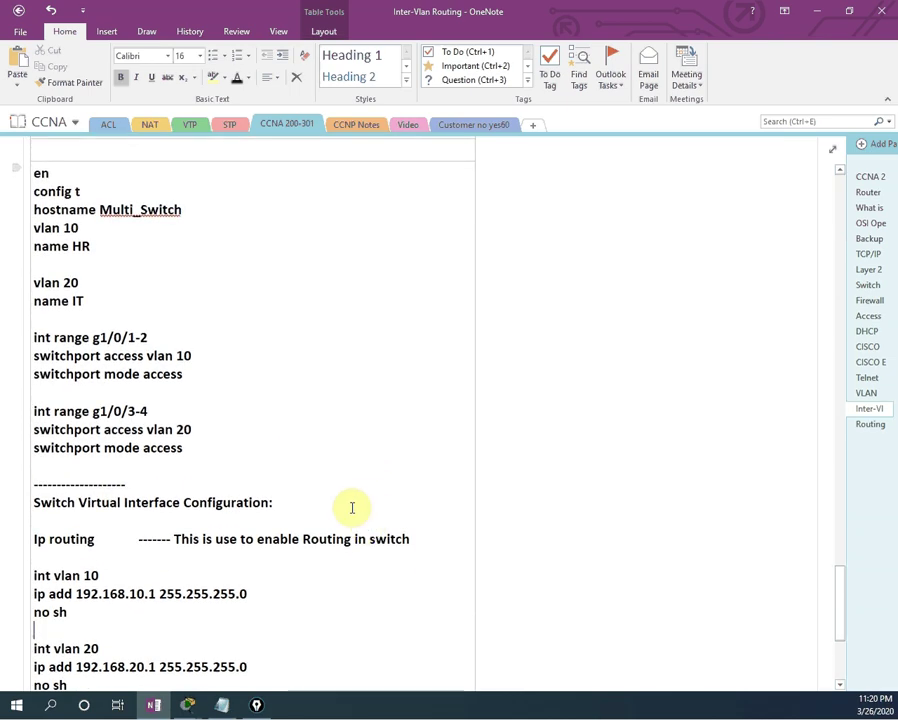
pyautogui.scroll(-3, 352, 506)
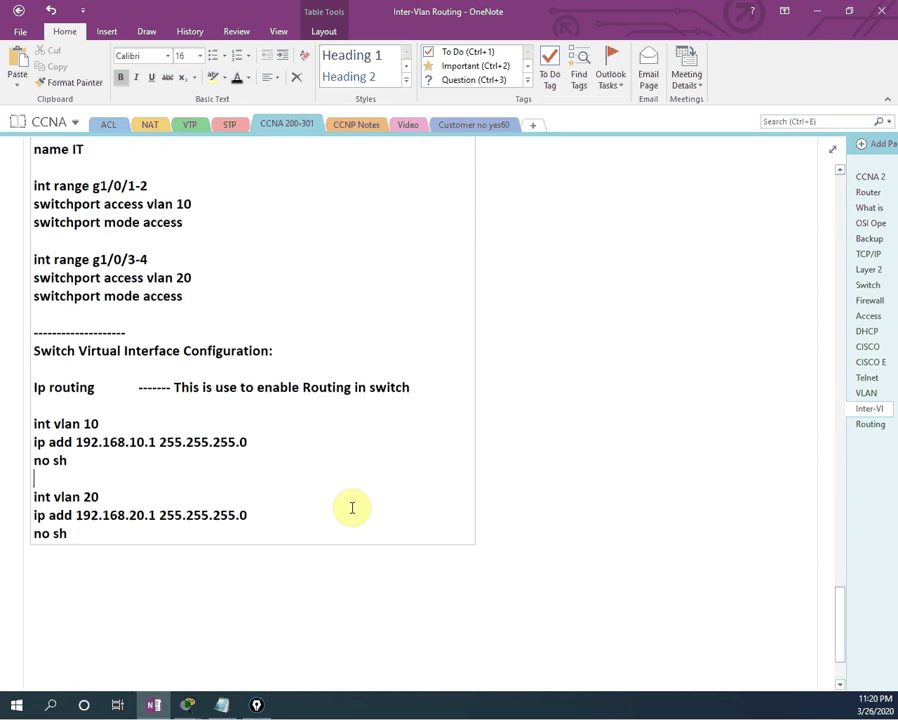
pyautogui.moveTo(32, 422); pyautogui.dragTo(250, 518)
pyautogui.scroll(1, 80, 448)
pyautogui.click(106, 432)
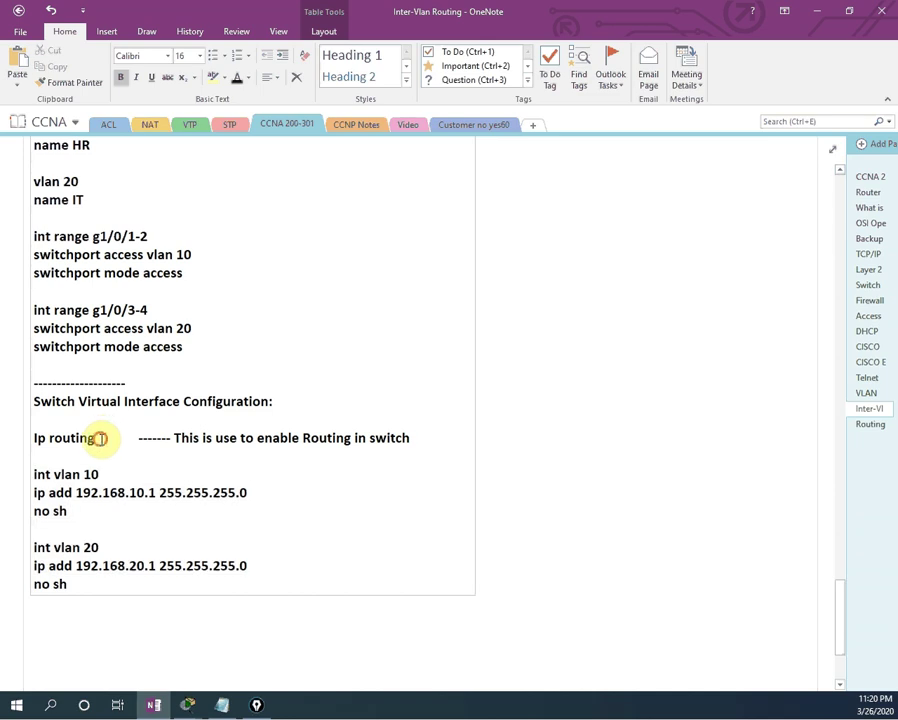
pyautogui.moveTo(100, 437); pyautogui.dragTo(34, 437)
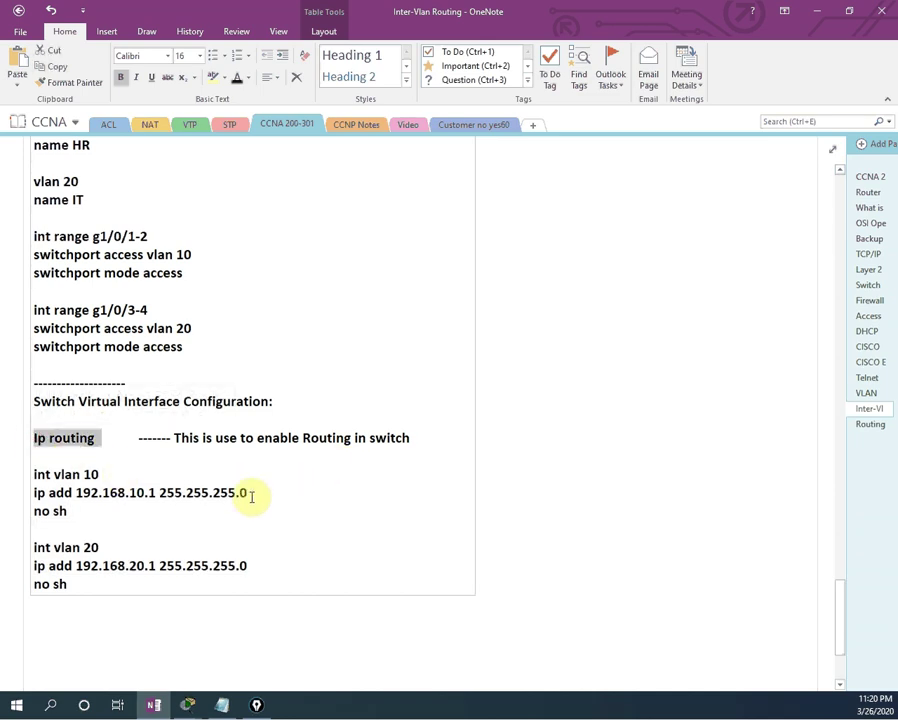
# Scroll up to the Layer 3 Switch (SVI) diagram.
pyautogui.scroll(4, 248, 496)
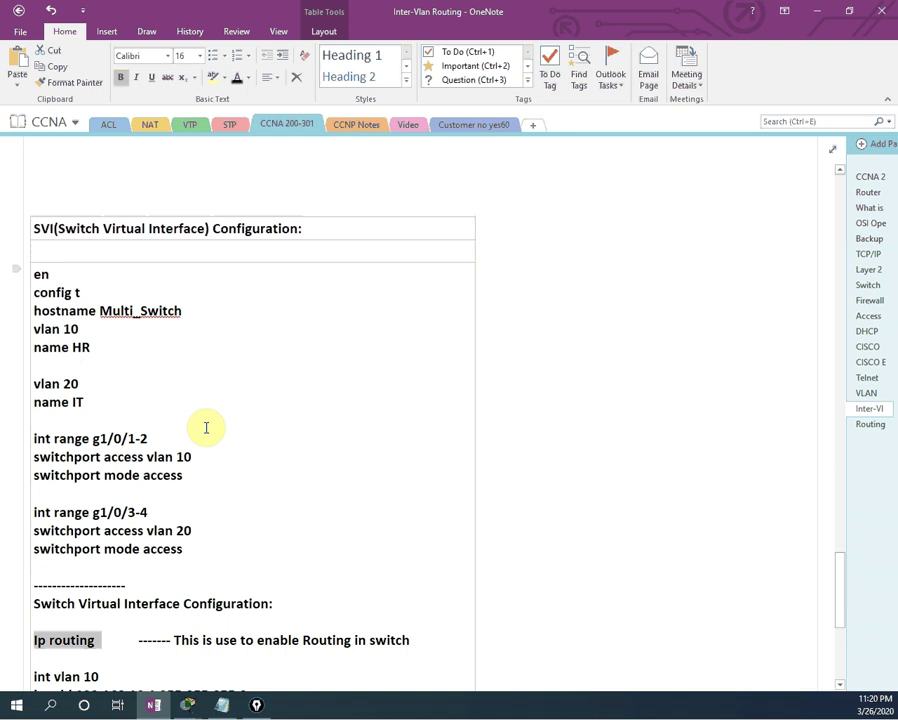
pyautogui.scroll(9, 207, 428)
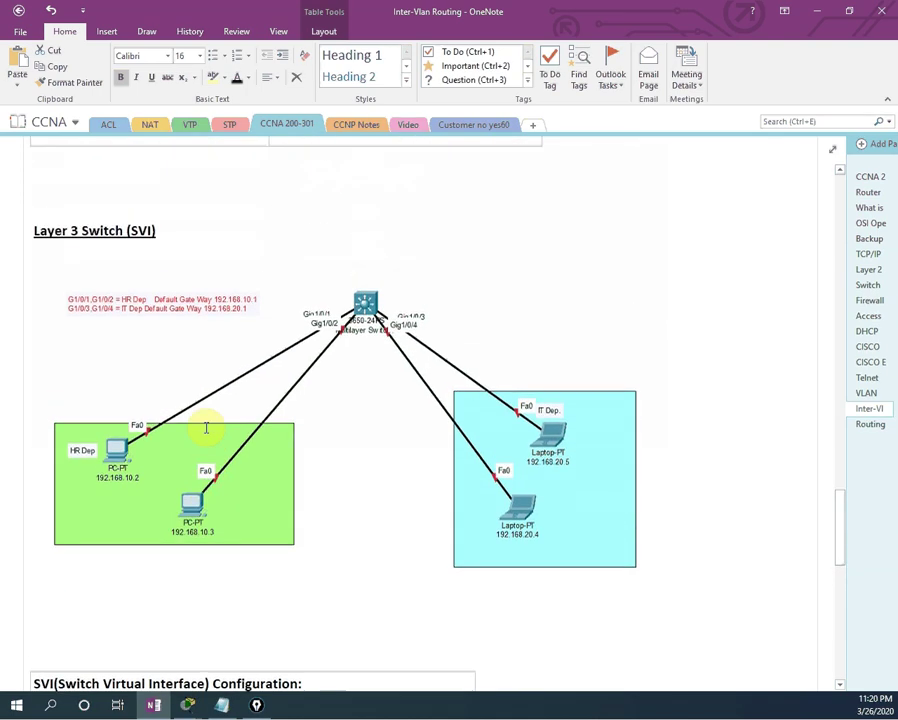
pyautogui.scroll(-3, 207, 428)
pyautogui.scroll(4, 206, 428)
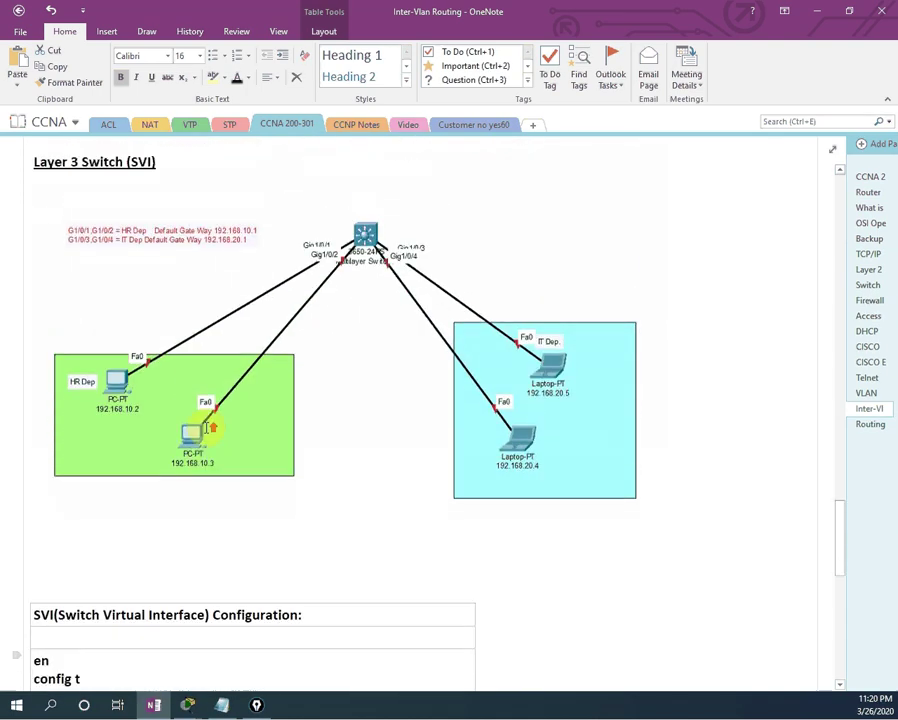